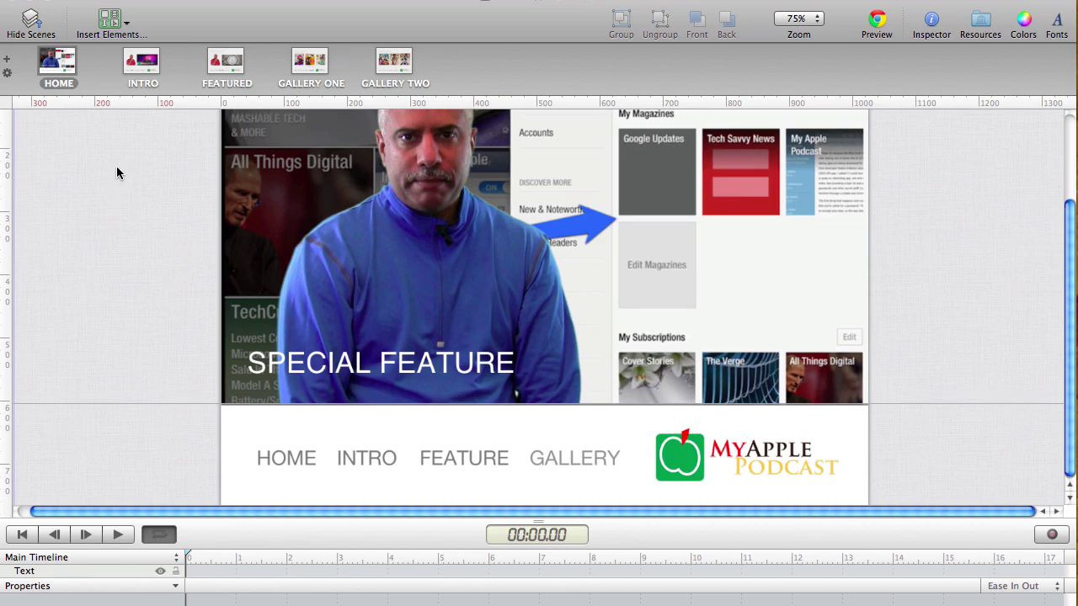
Step: Switch the Hype canvas to the INTRO scene from the Scenes bar
left_click(144, 73)
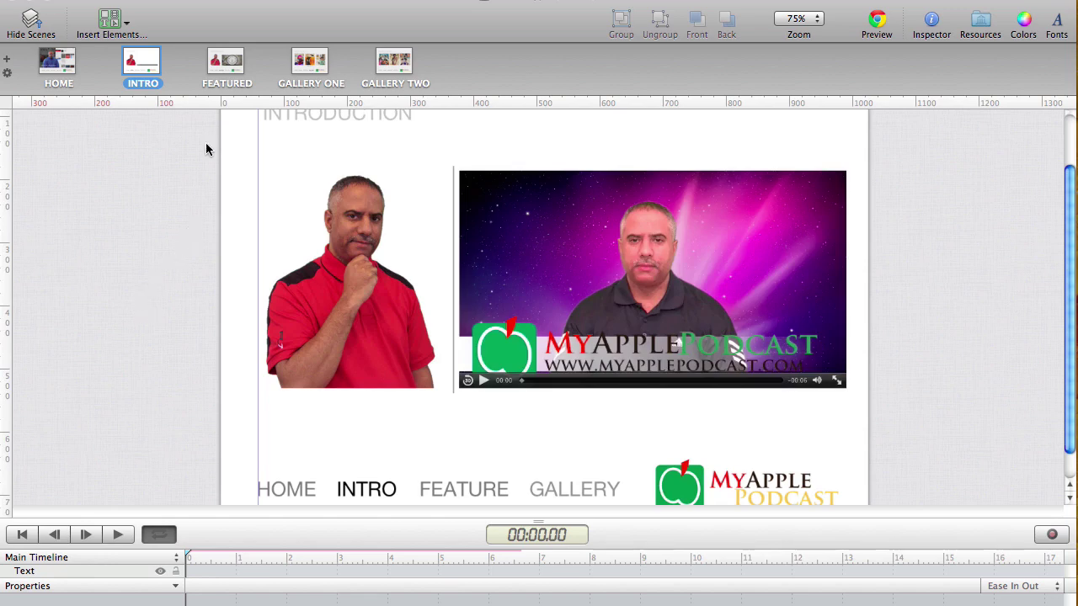
Step: Browse the FEATURED and GALLERY ONE scenes, scrolling through each canvas
left_click(223, 64)
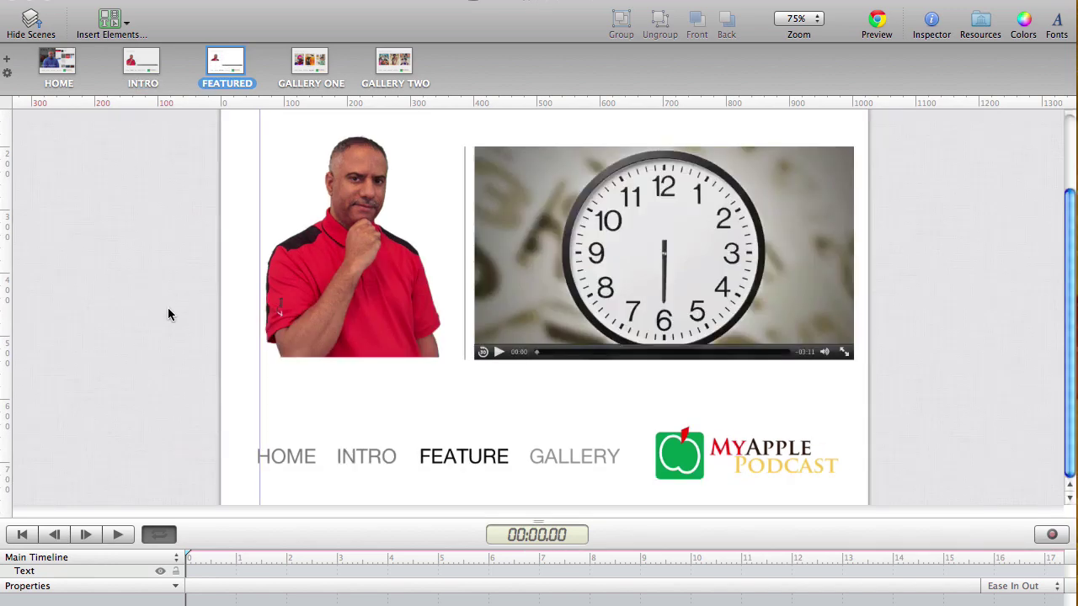
scroll(167, 314, "up", 5)
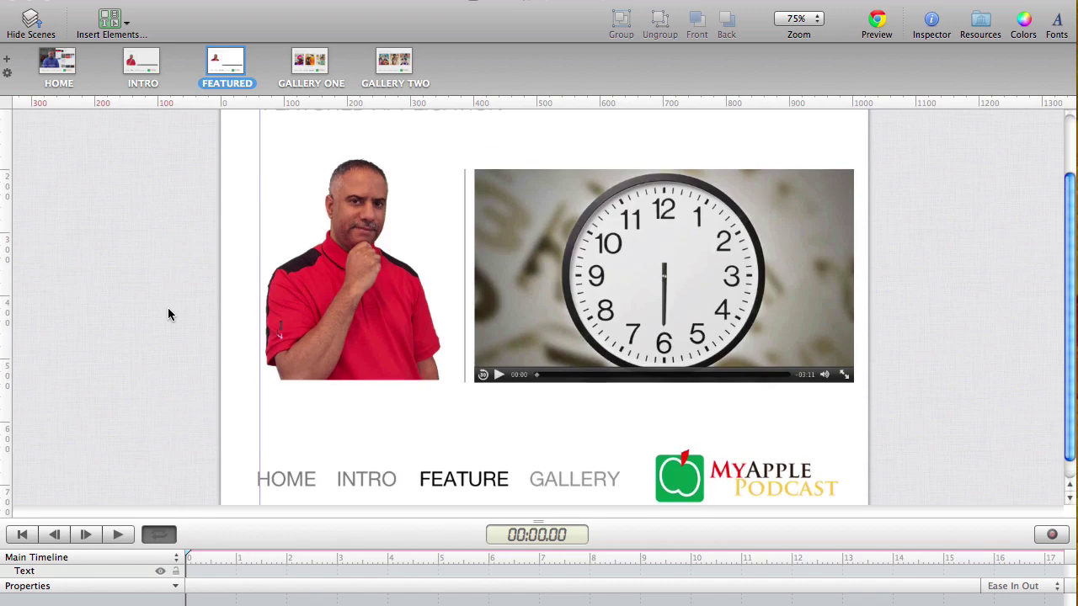
scroll(168, 314, "down", 2)
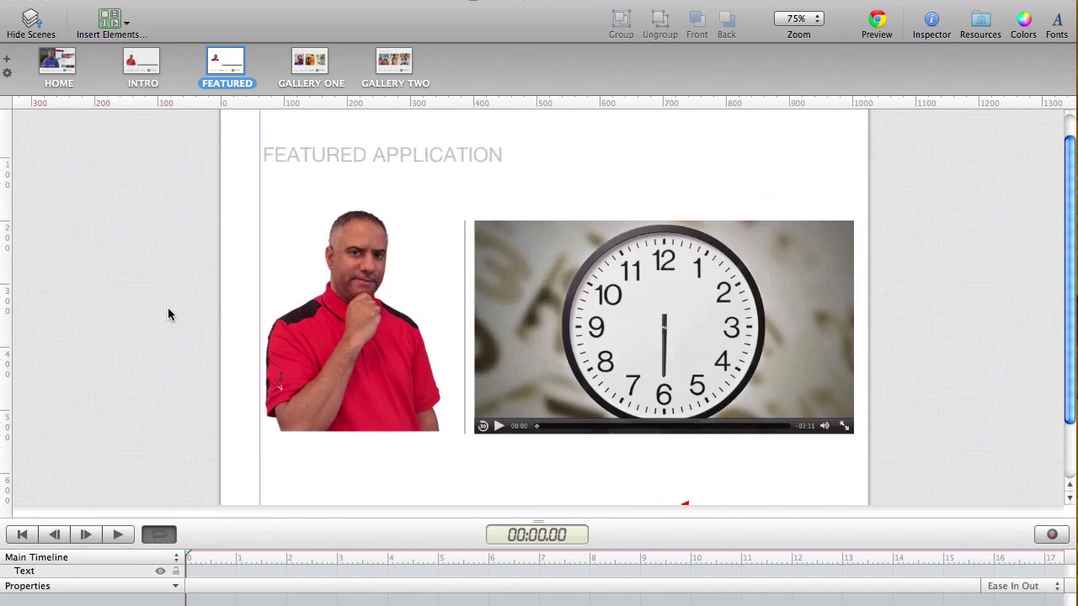
scroll(168, 314, "down", 3)
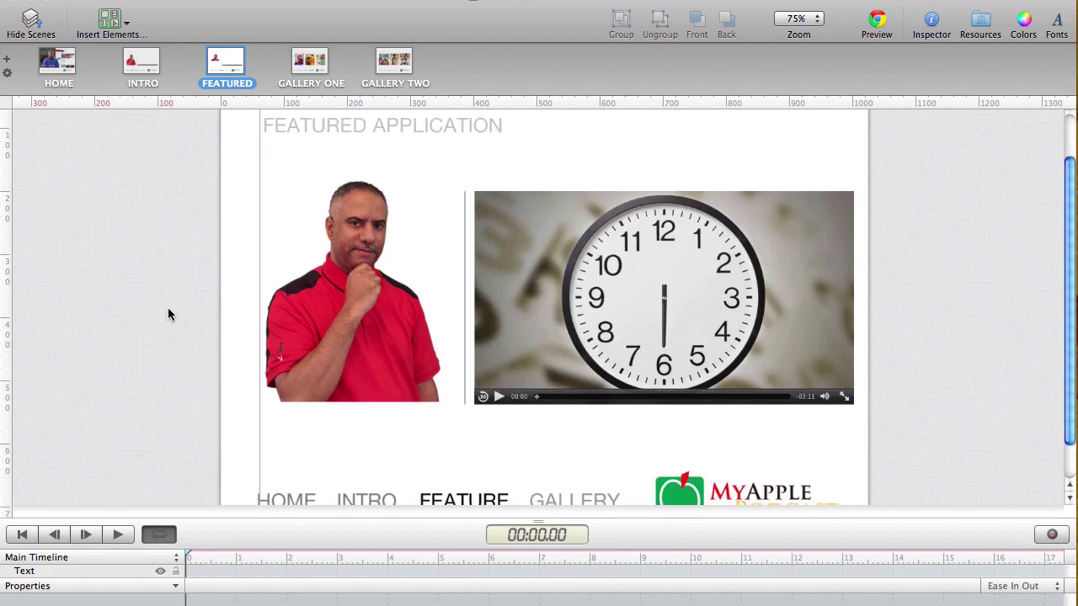
left_click(305, 64)
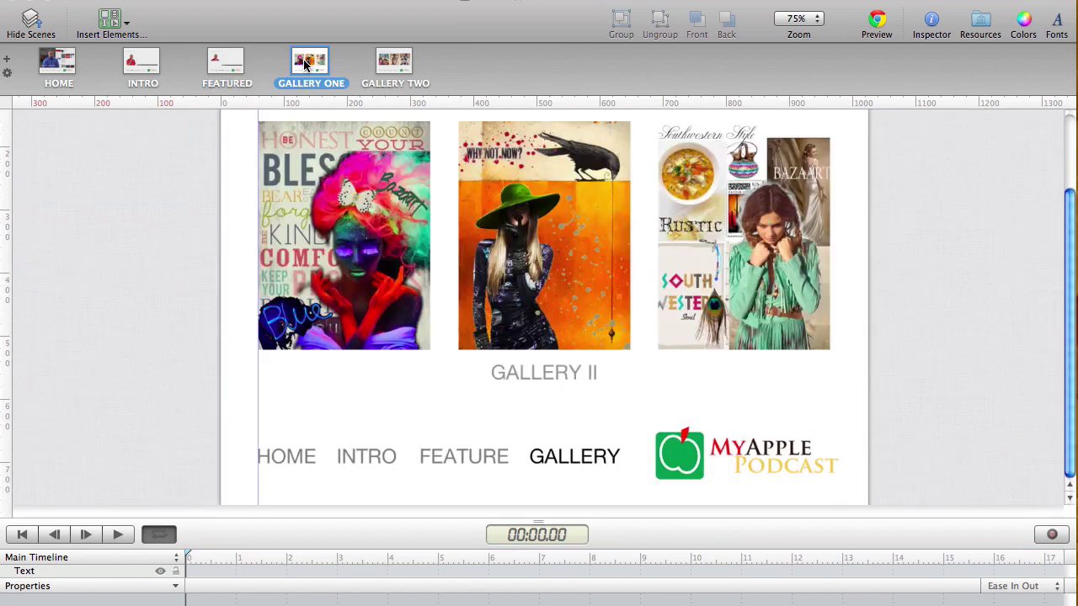
scroll(150, 359, "up", 3)
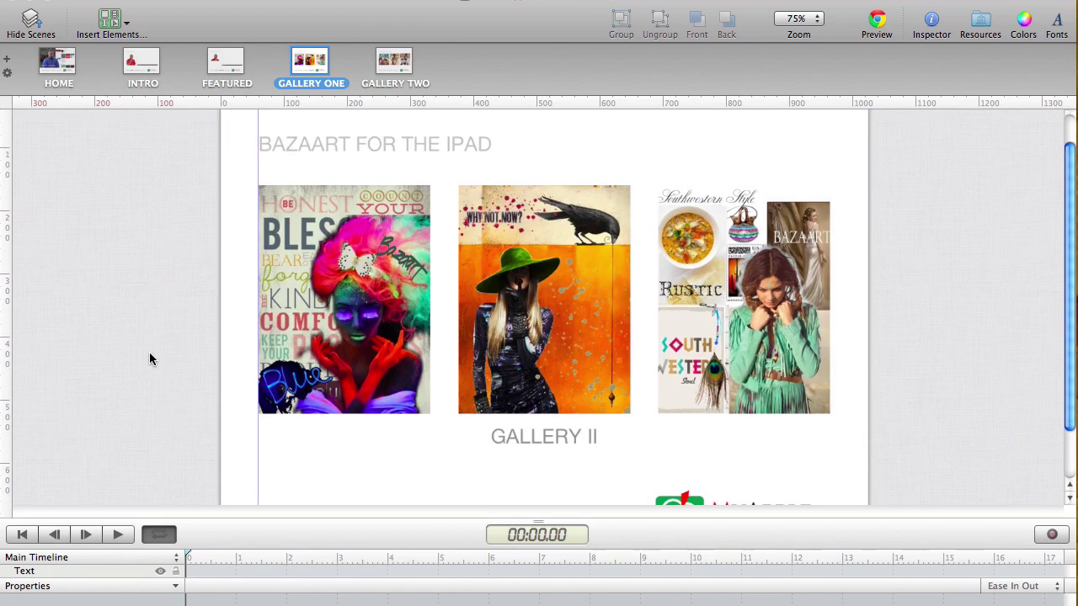
scroll(150, 359, "down", 3)
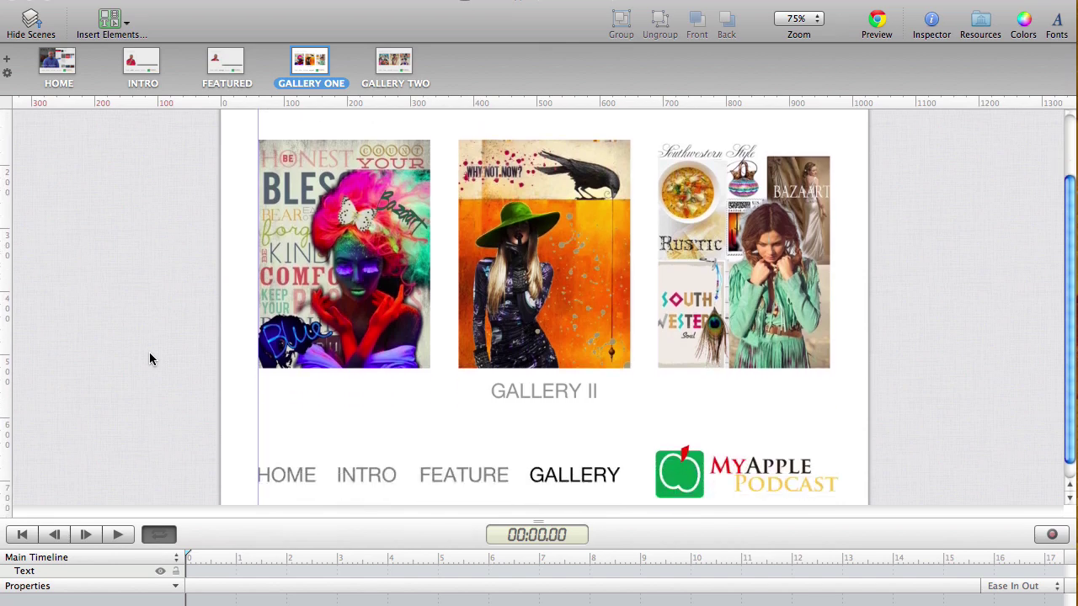
scroll(149, 358, "up", 3)
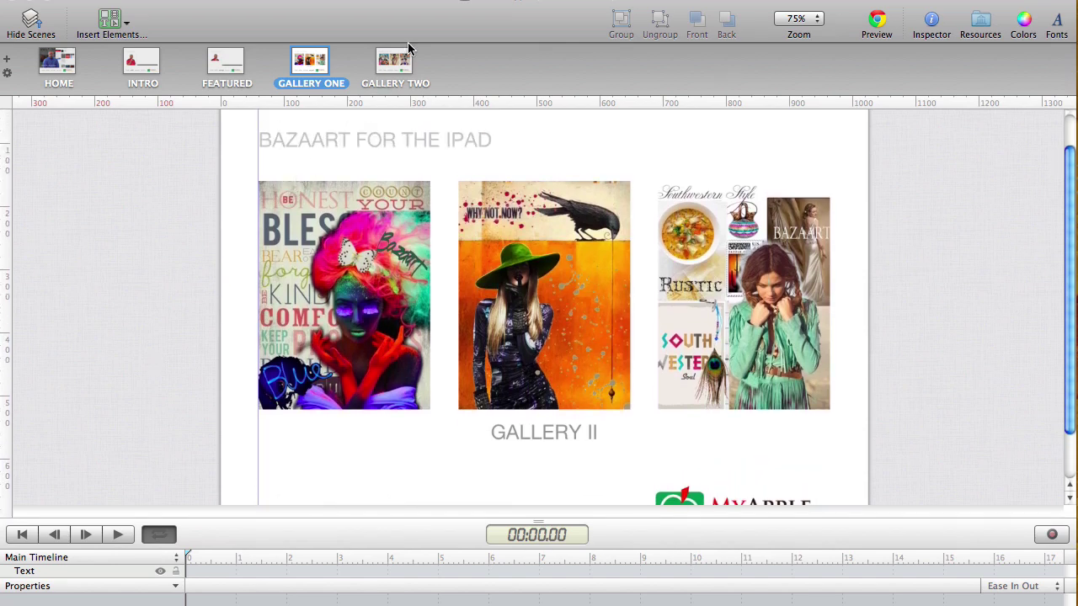
Step: View the GALLERY TWO scene, then return to HOME and scroll to its top
left_click(408, 58)
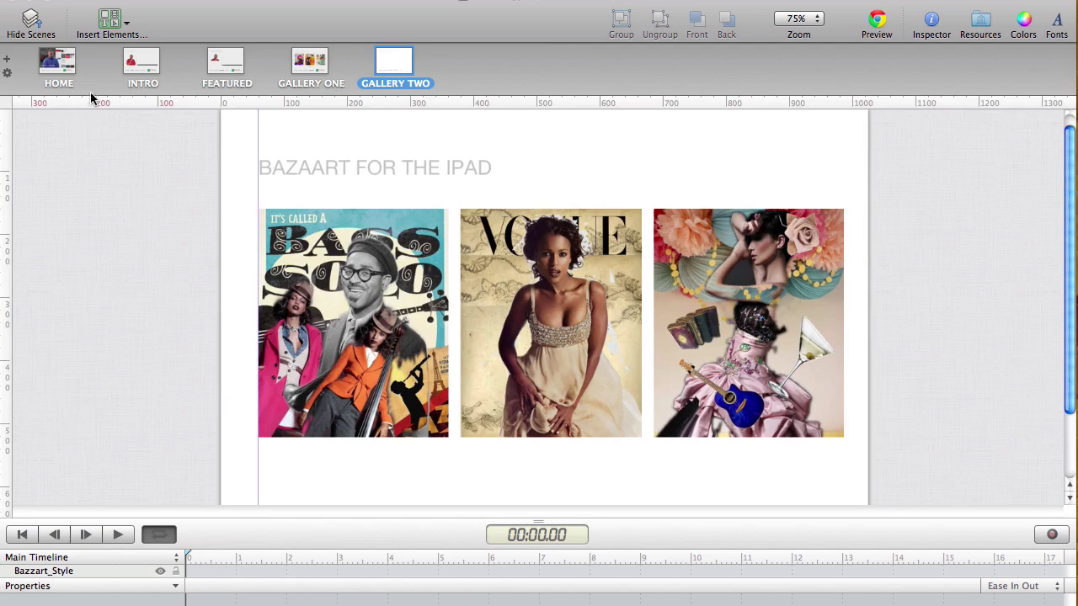
left_click(60, 67)
left_click(96, 225)
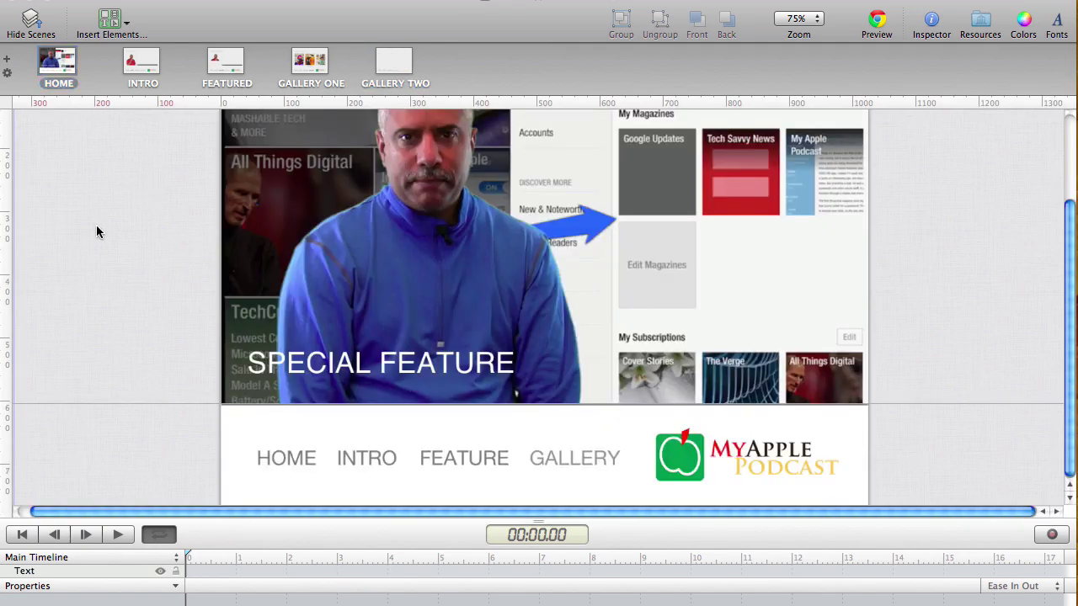
scroll(96, 224, "up", 1)
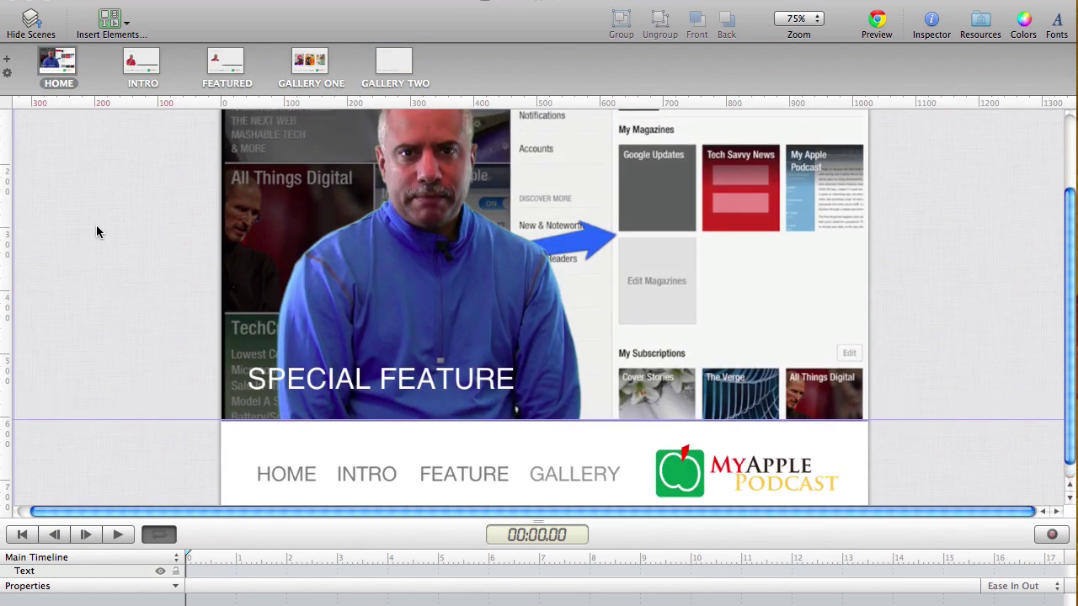
scroll(134, 278, "up", 5)
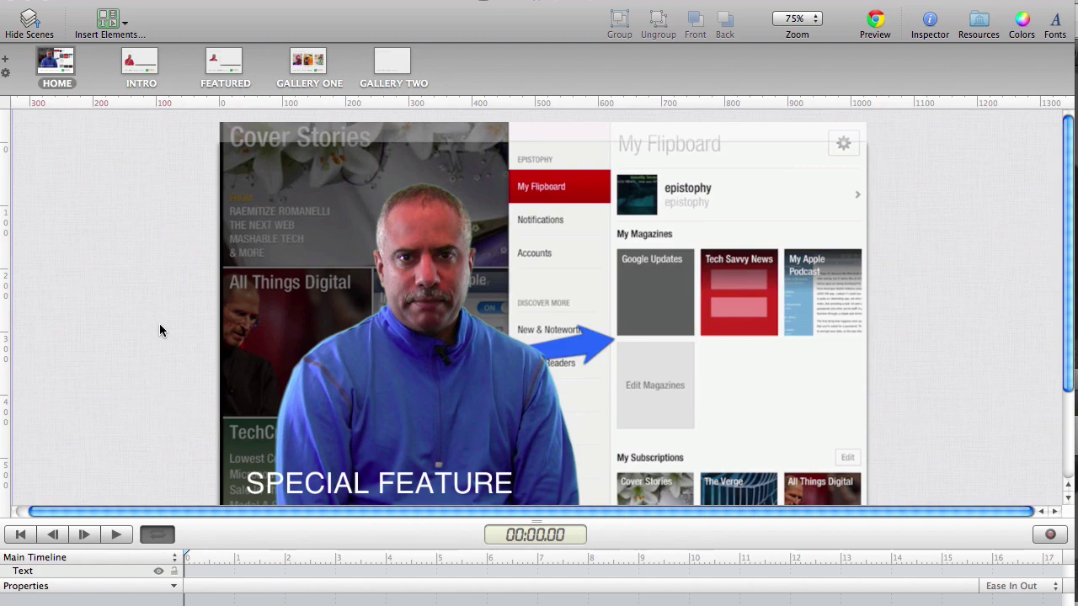
Step: Switch from Hype to Finder with Command-Tab to reach the Kiosk Project folder
key("super+Tab")
key("super+Tab")
key("super+Tab")
key("super+Tab")
key("super+Tab")
key("super+Tab")
key("super+Tab")
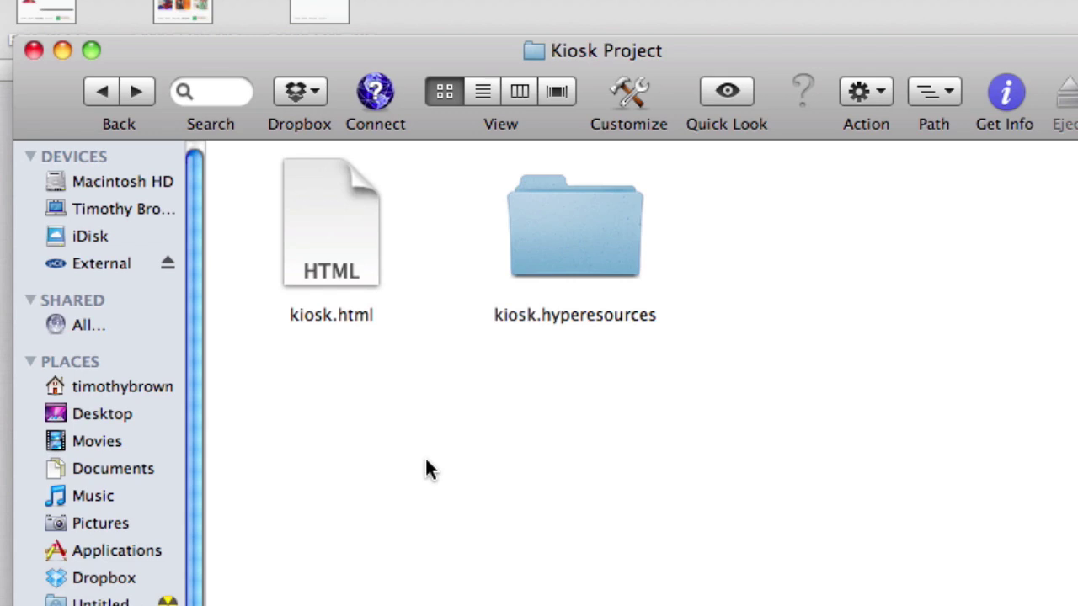
Step: Open kiosk.html with Dreamweaver 8 via the Open With menu
right_click(338, 217)
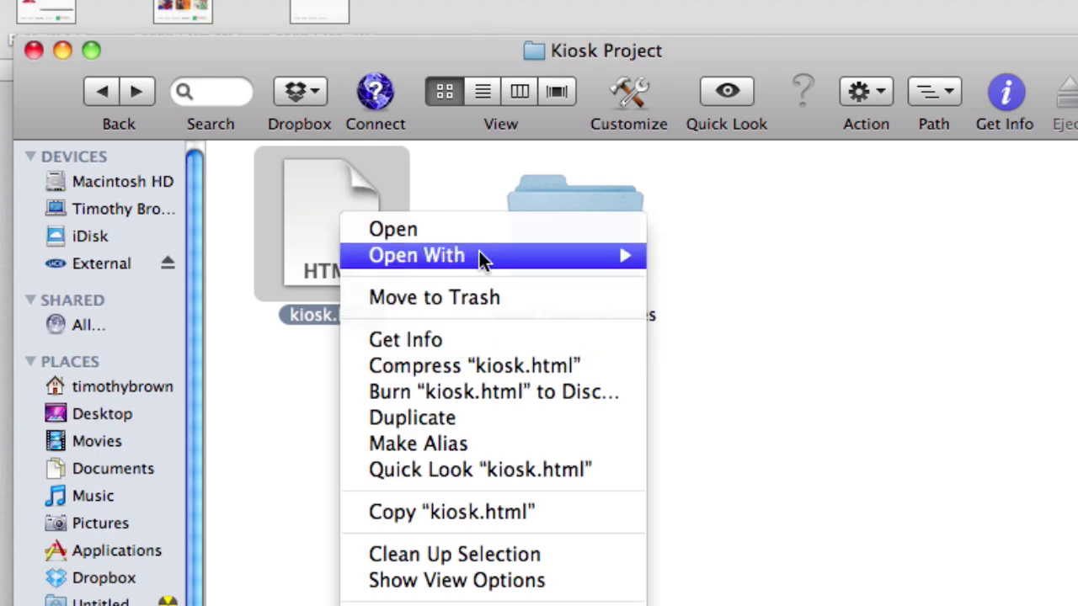
mouse_move(498, 255)
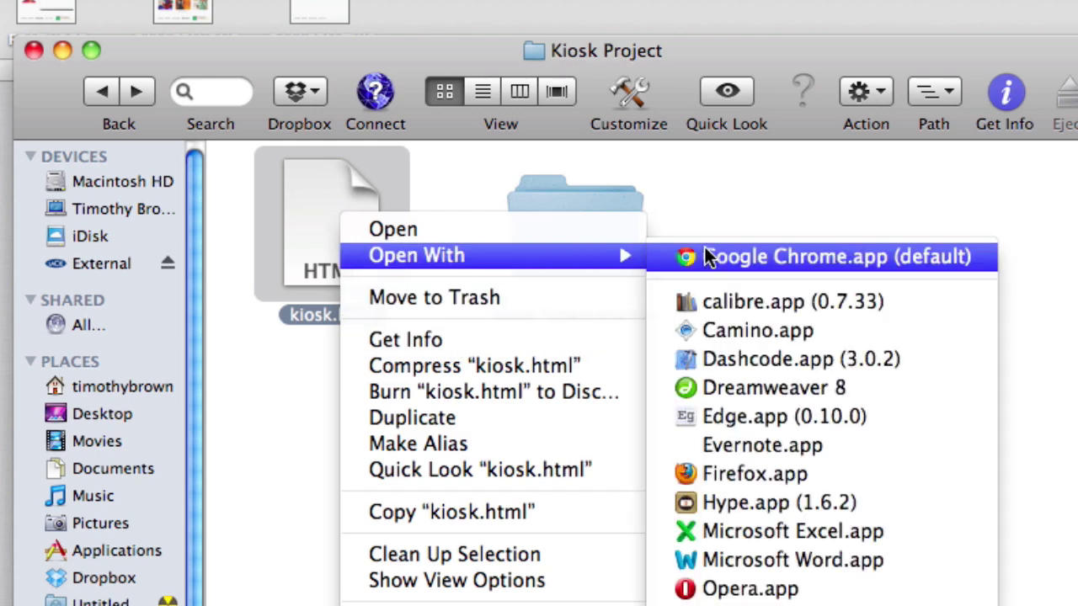
left_click(750, 388)
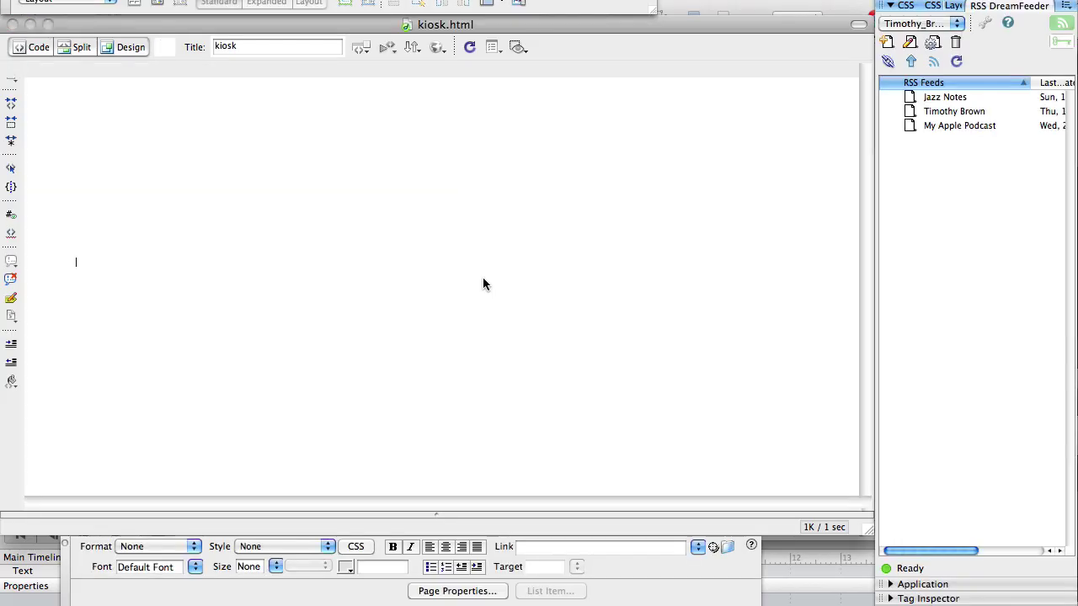
Step: In code view, fix the script src so it reads ./kiosk_hype_generated_script.js
key("ctrl+grave")
left_click(436, 353)
left_click(423, 348)
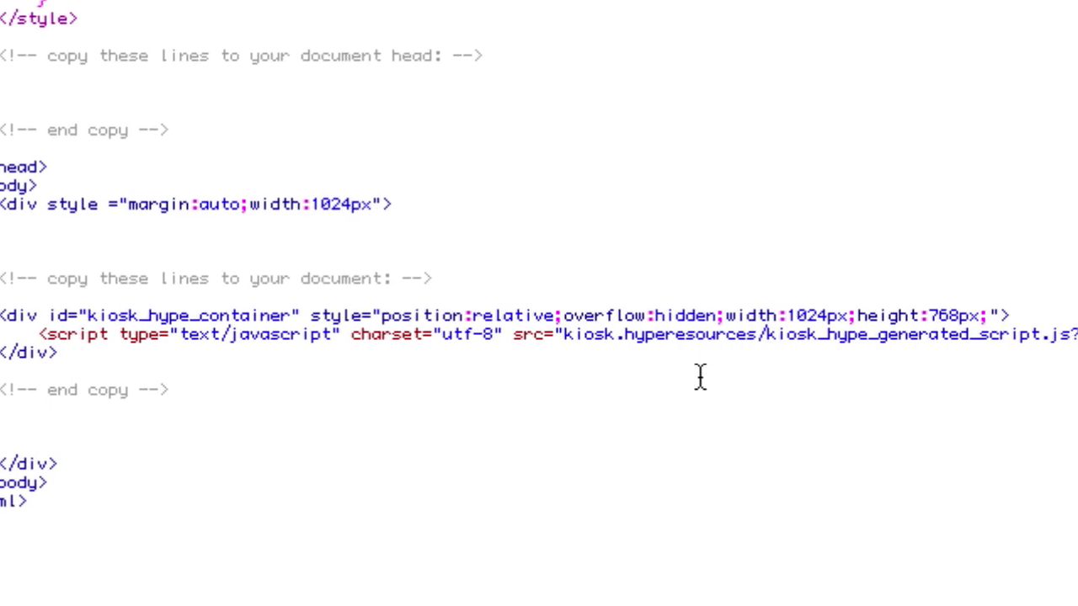
left_click(757, 337)
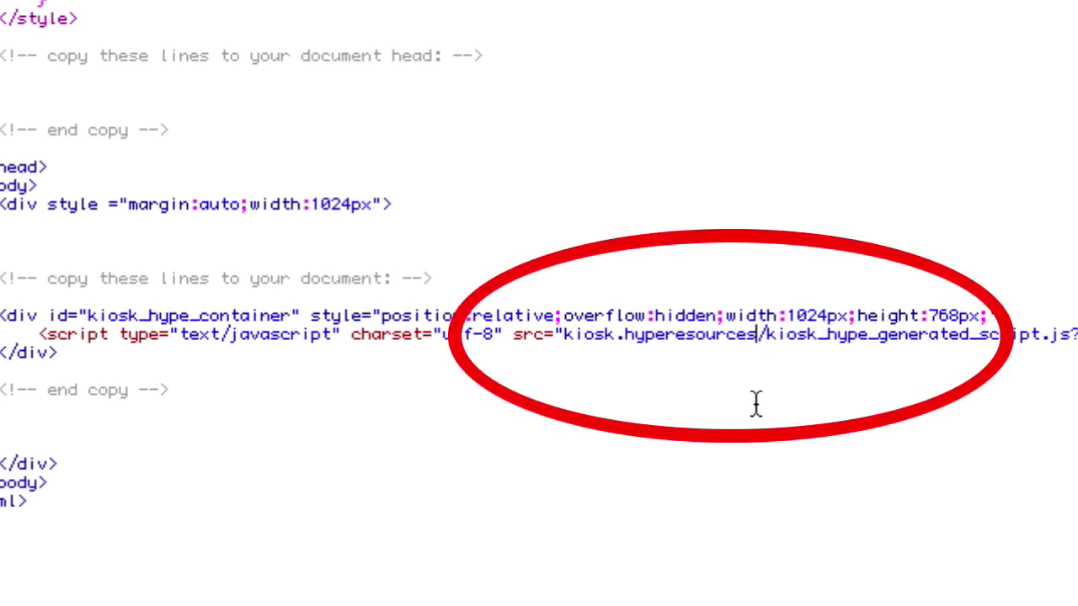
key("Left")
key("Left")
key("Left")
key("Delete")
key("Delete")
key("Delete")
key("BackSpace")
key("BackSpace")
key("BackSpace")
key("BackSpace")
key("BackSpace")
key("BackSpace")
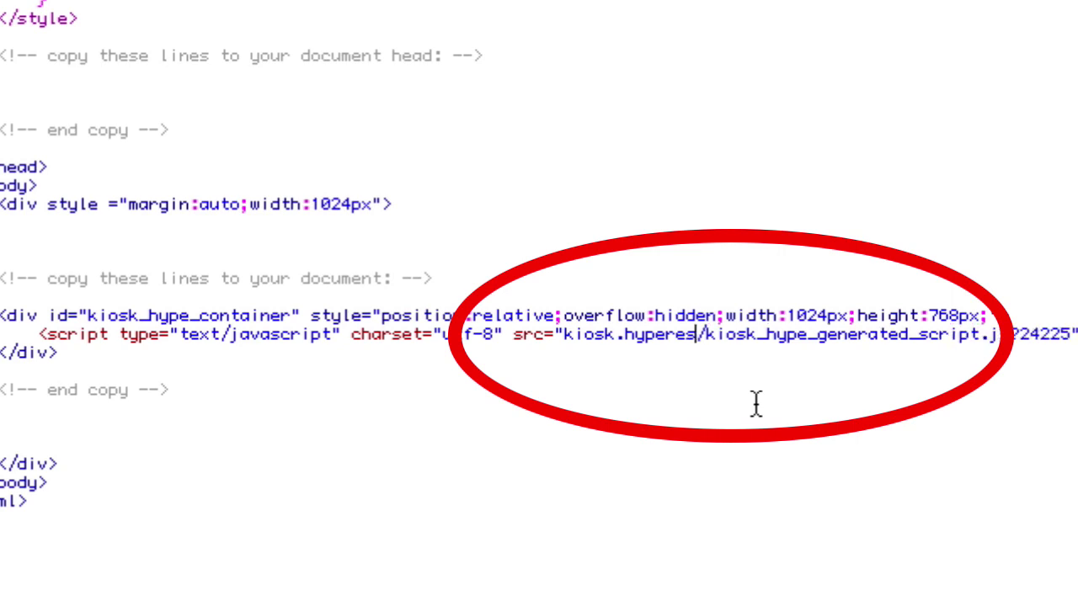
key("BackSpace")
key("BackSpace")
key("BackSpace")
key("BackSpace")
key("BackSpace")
key("BackSpace")
key("BackSpace")
key("BackSpace")
key("BackSpace")
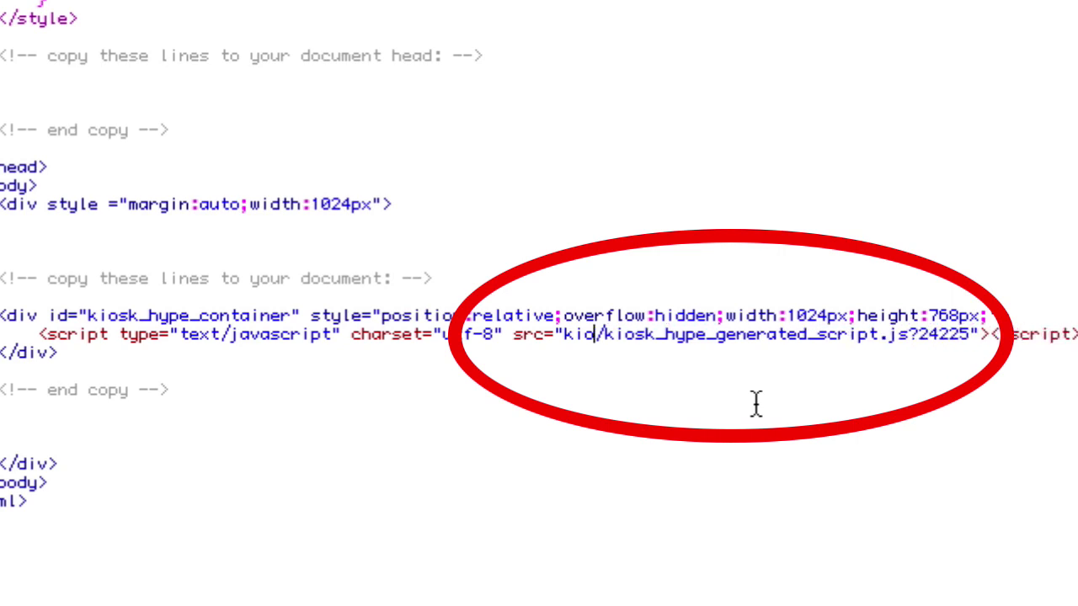
key("BackSpace")
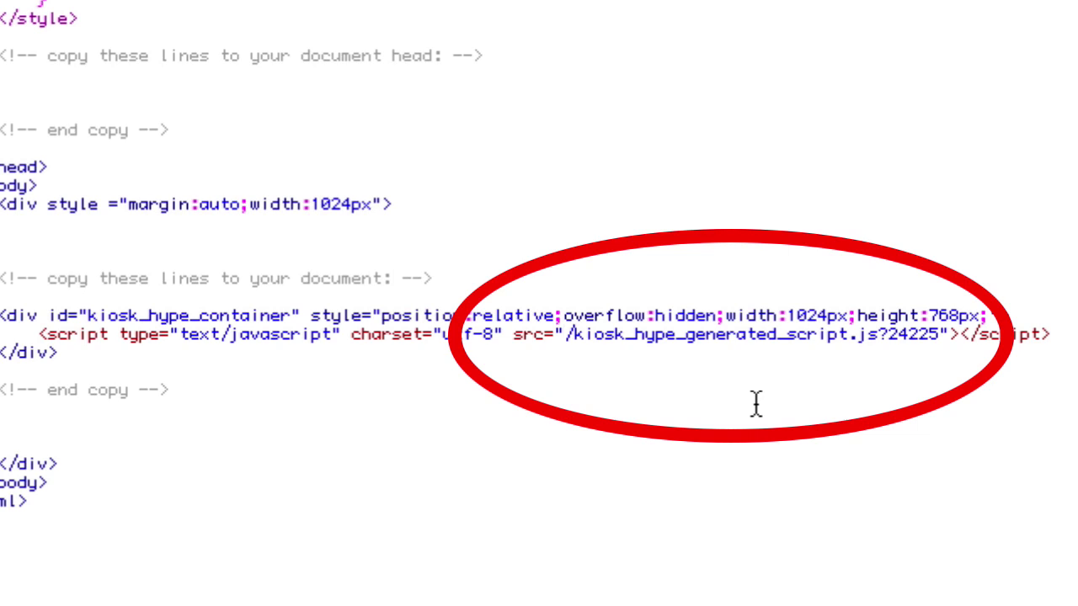
type(".")
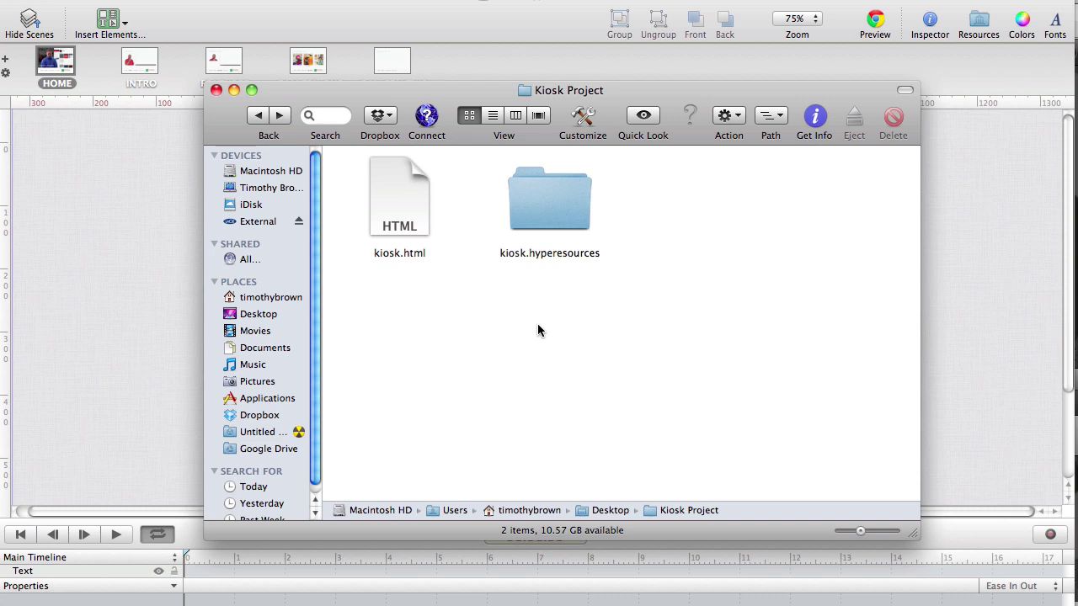
Step: Drag kiosk.html into the kiosk.hyperesources folder, then bring the Hype window forward
left_click_drag(406, 191, 546, 203)
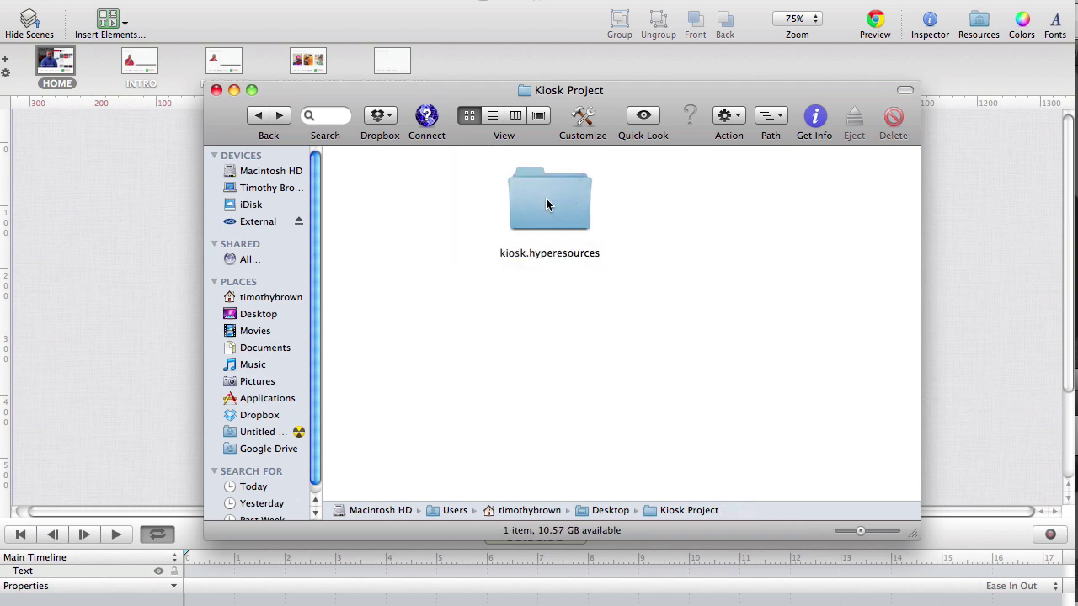
left_click(188, 196)
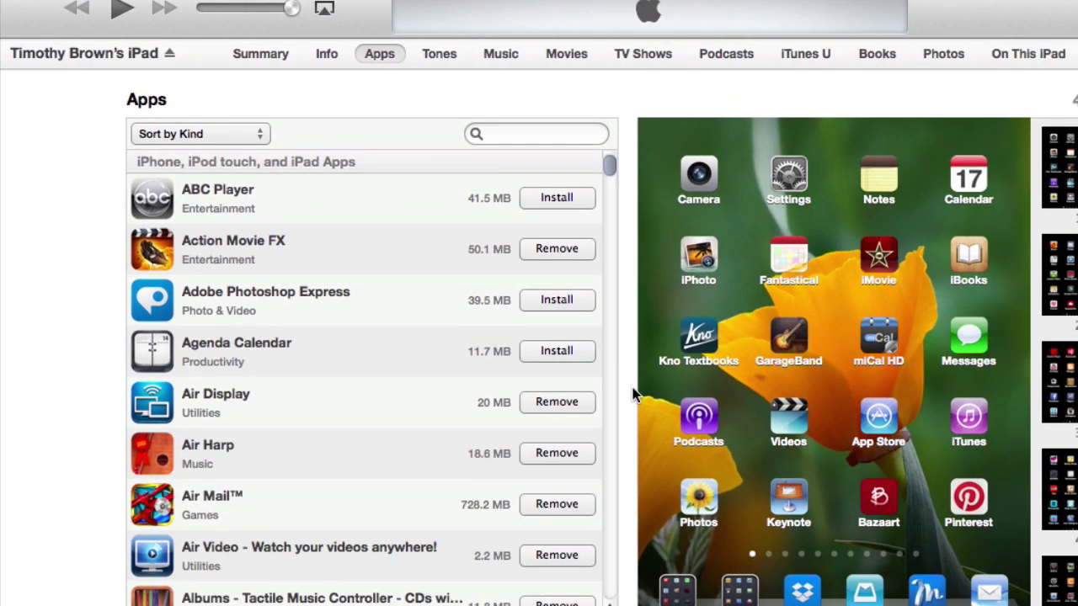
Step: Scroll the iPad's Apps tab to File Sharing and view Kiosk Pro's logs folder and client.log
scroll(633, 393, "down", 8)
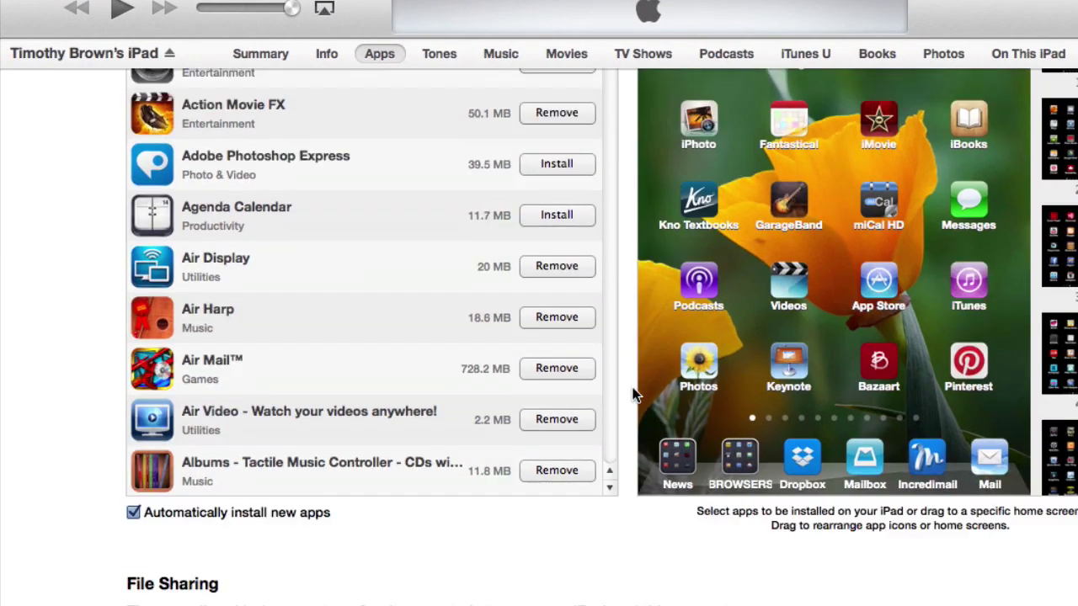
scroll(633, 393, "down", 2)
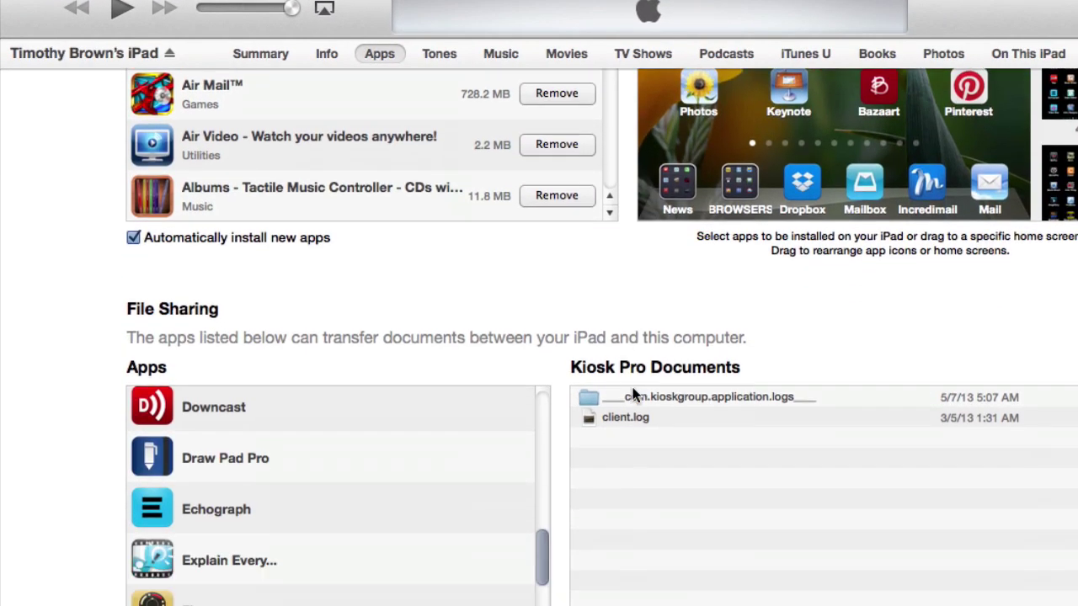
scroll(457, 499, "down", 4)
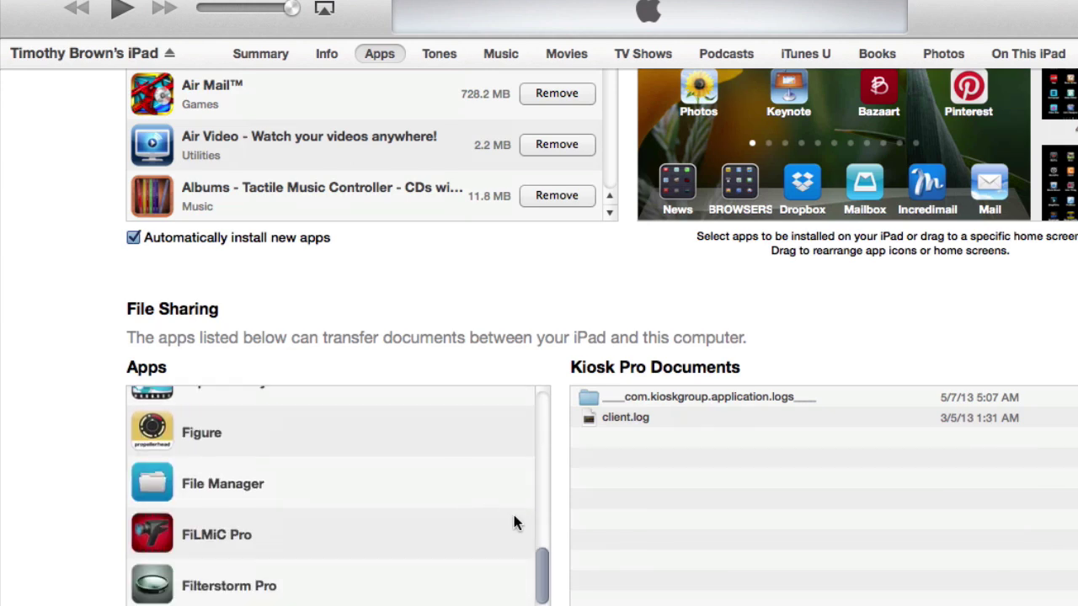
scroll(562, 539, "down", 7)
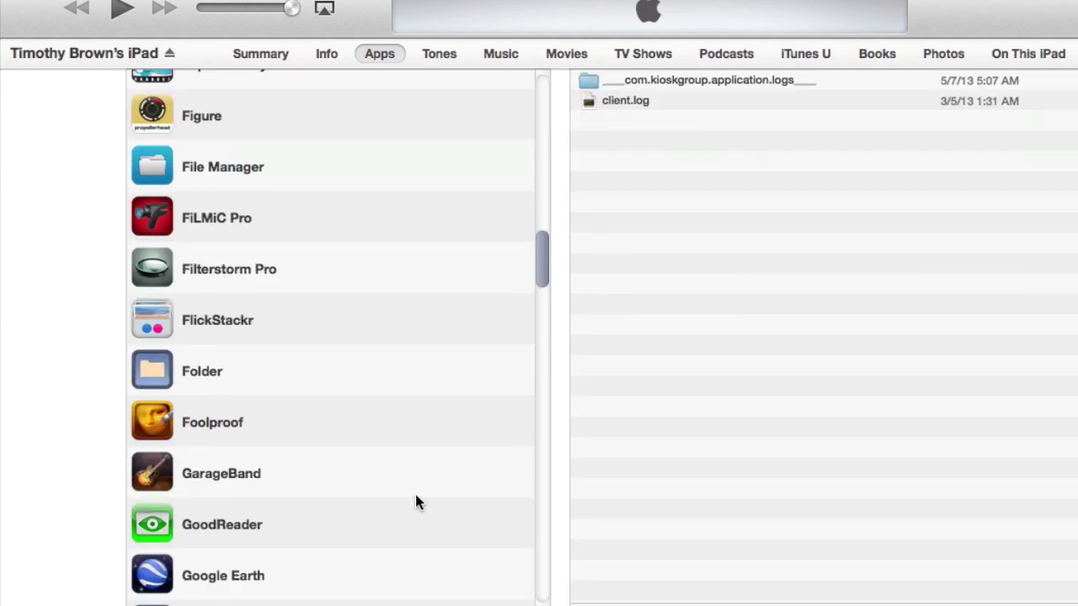
scroll(416, 501, "down", 4)
scroll(416, 497, "down", 10)
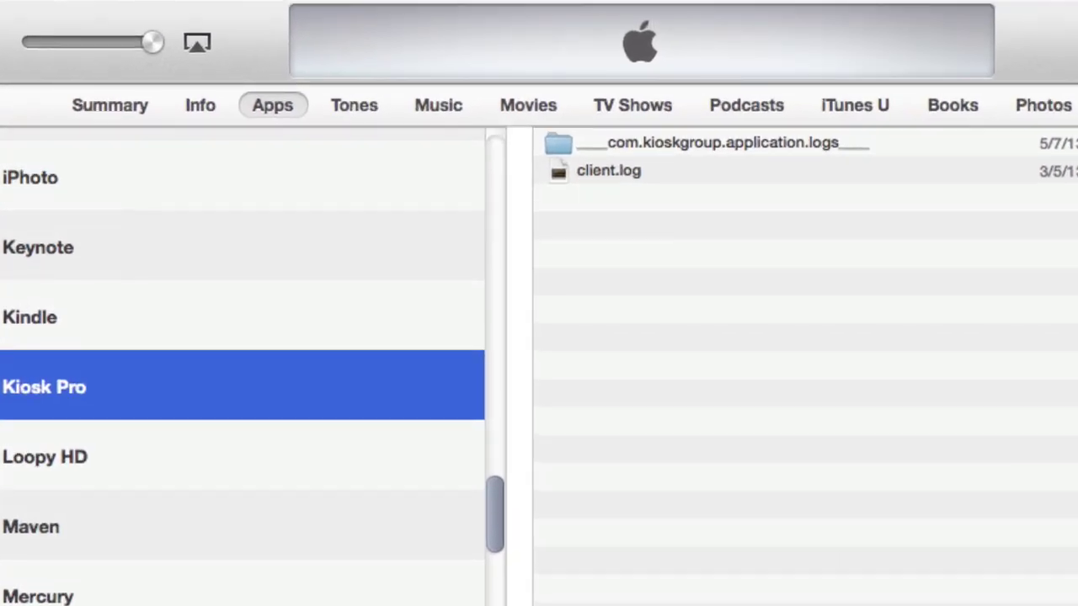
scroll(539, 362, "up", 5)
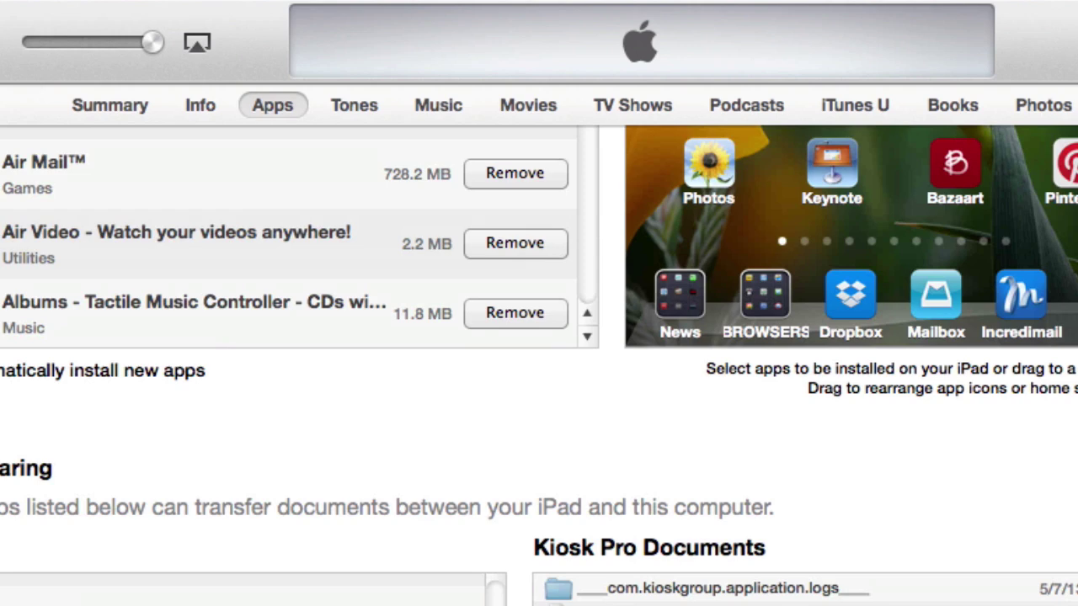
scroll(539, 362, "left", 1)
scroll(539, 365, "down", 5)
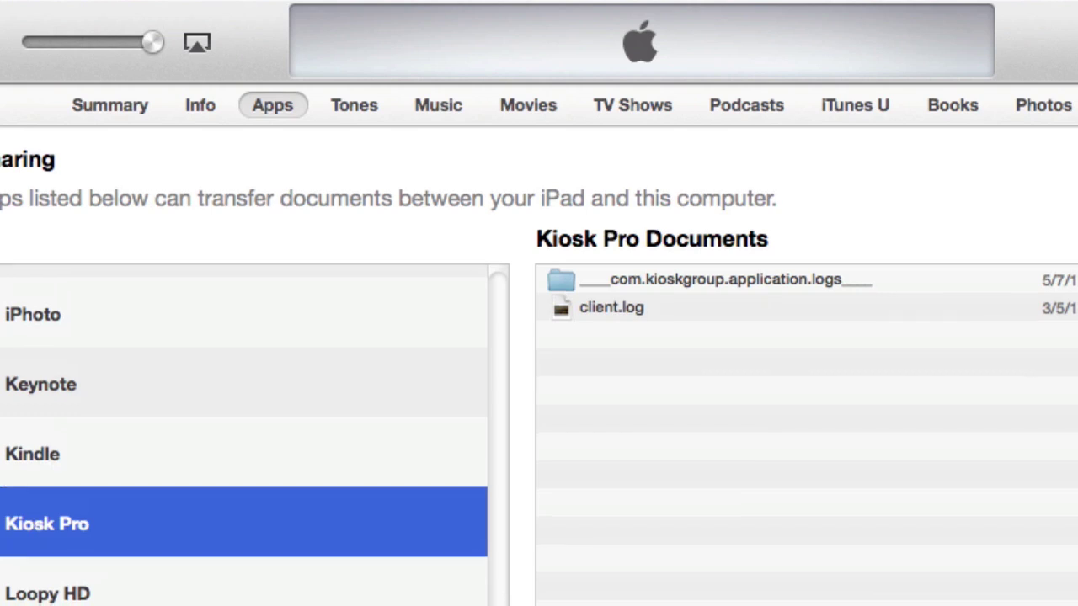
scroll(539, 362, "down", 2)
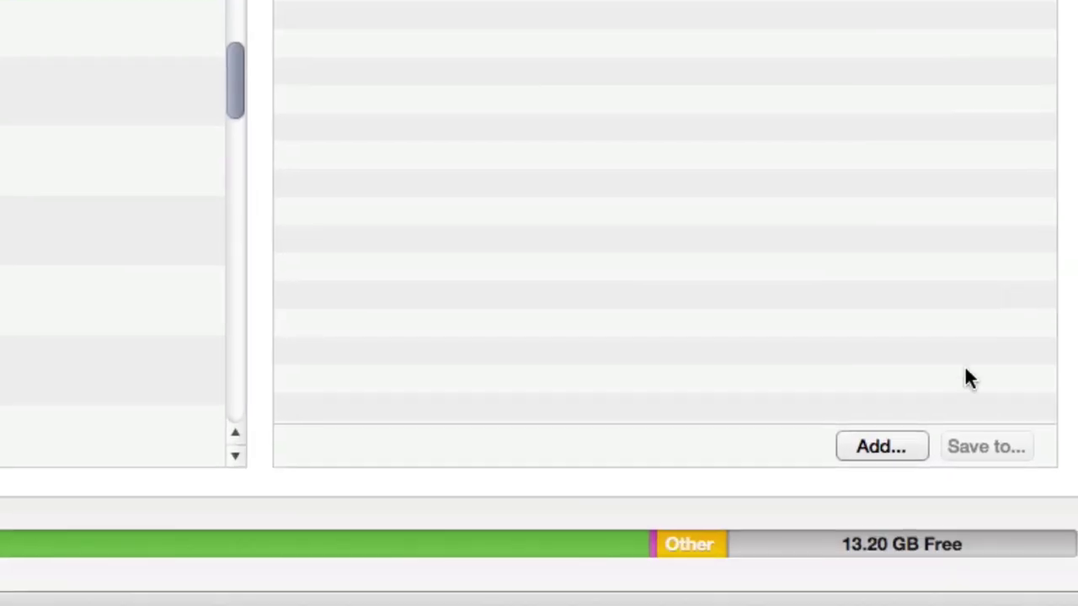
Step: Add all kiosk.hyperesources files, including kiosk.html and HYPE.js, to Kiosk Pro's documents
left_click(905, 446)
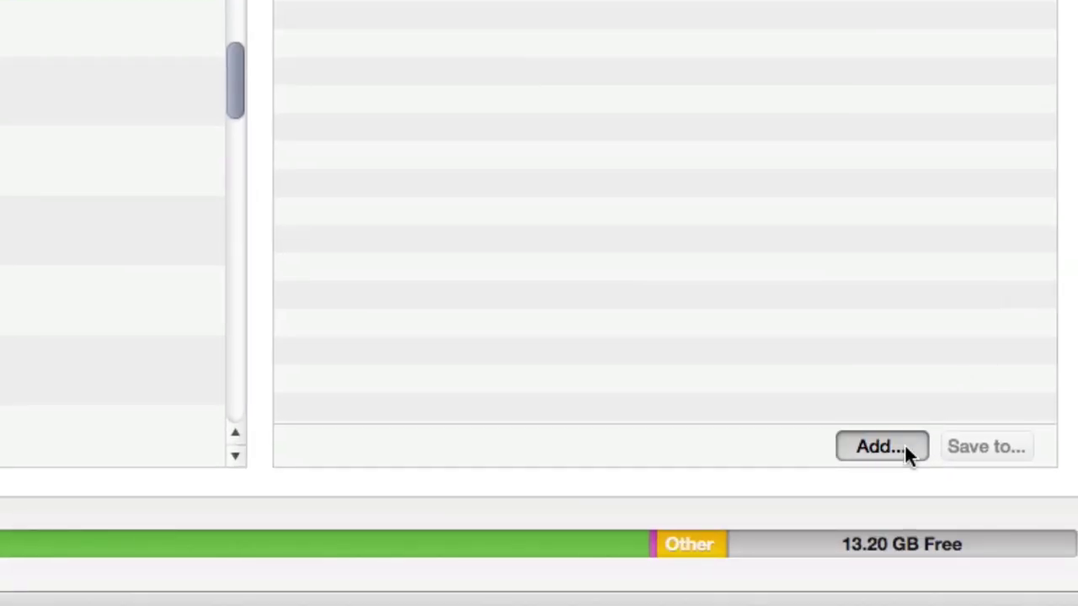
key("super+a")
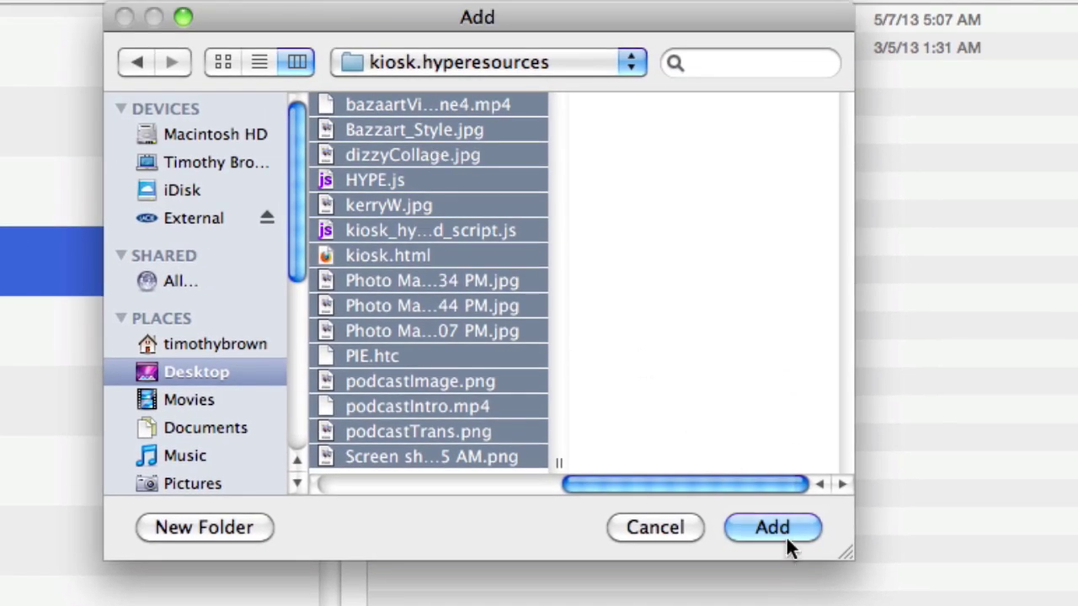
left_click(785, 528)
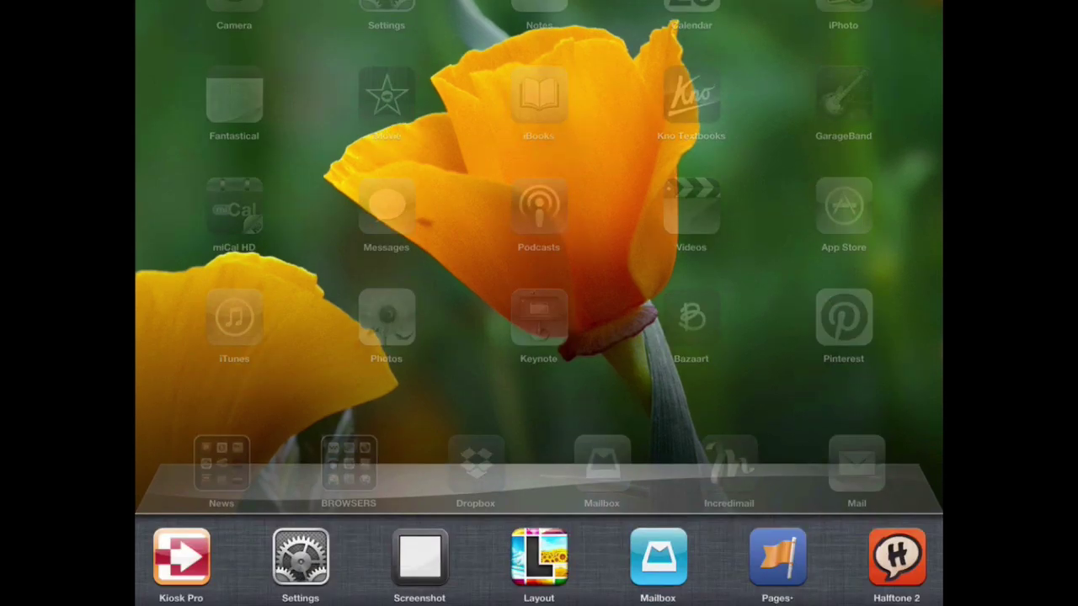
Step: Launch Kiosk Pro and scroll its Settings to the kiosk.html Home Page and Display options
left_click(180, 553)
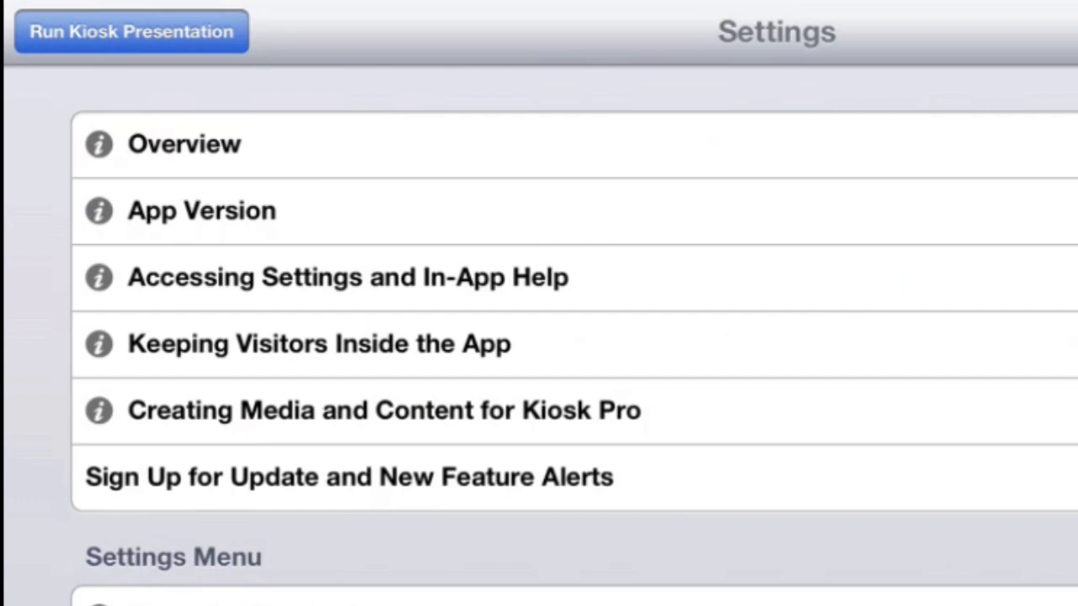
scroll(572, 337, "down", 10)
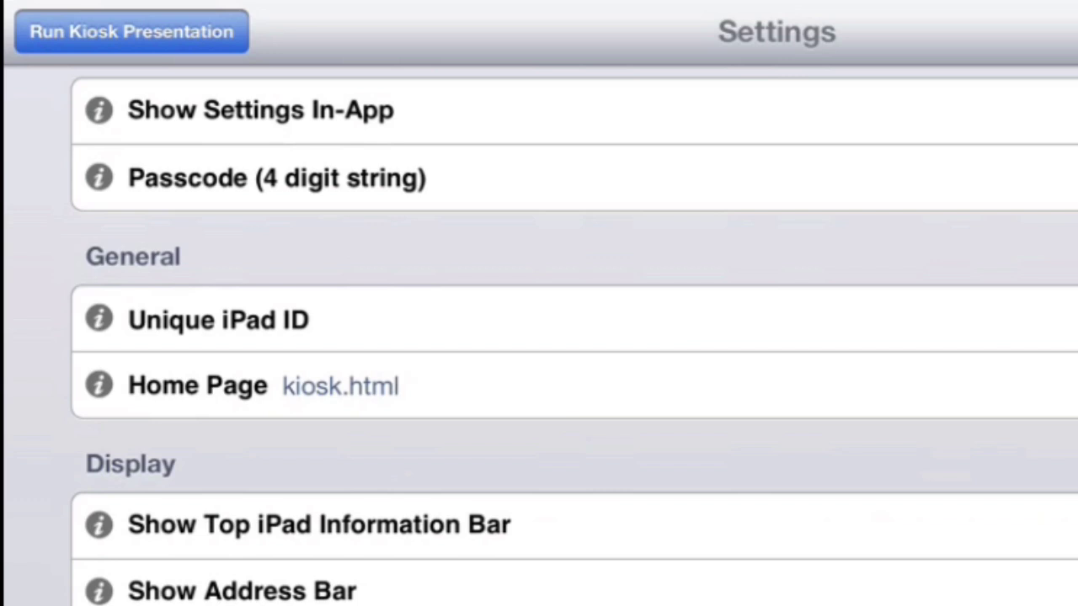
scroll(573, 337, "down", 5)
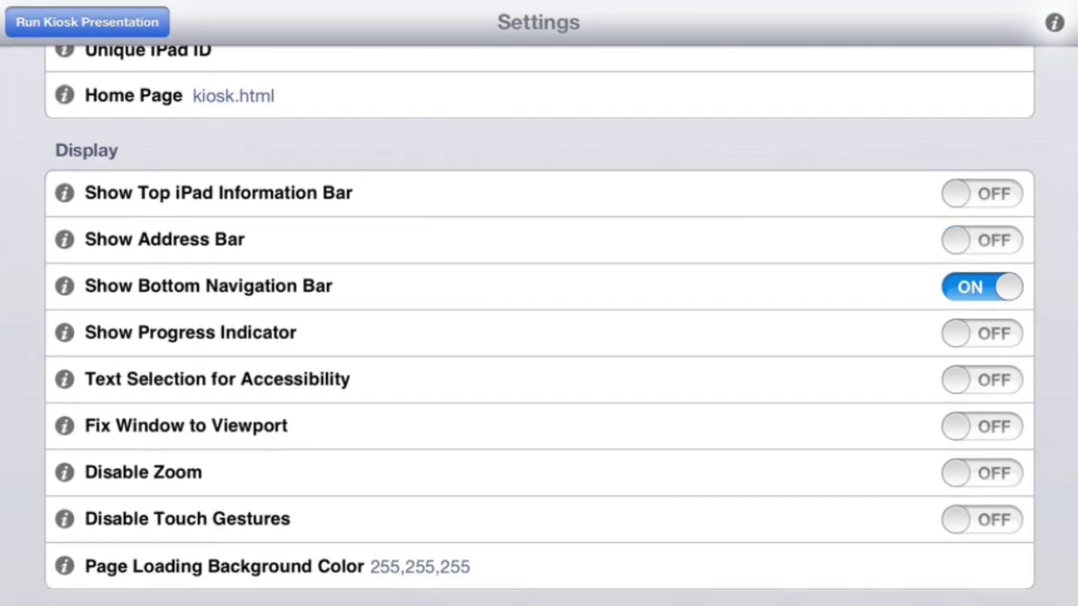
Step: Turn off the bottom navigation bar, leaving the address bar off
left_click(982, 240)
left_click(981, 239)
left_click(982, 287)
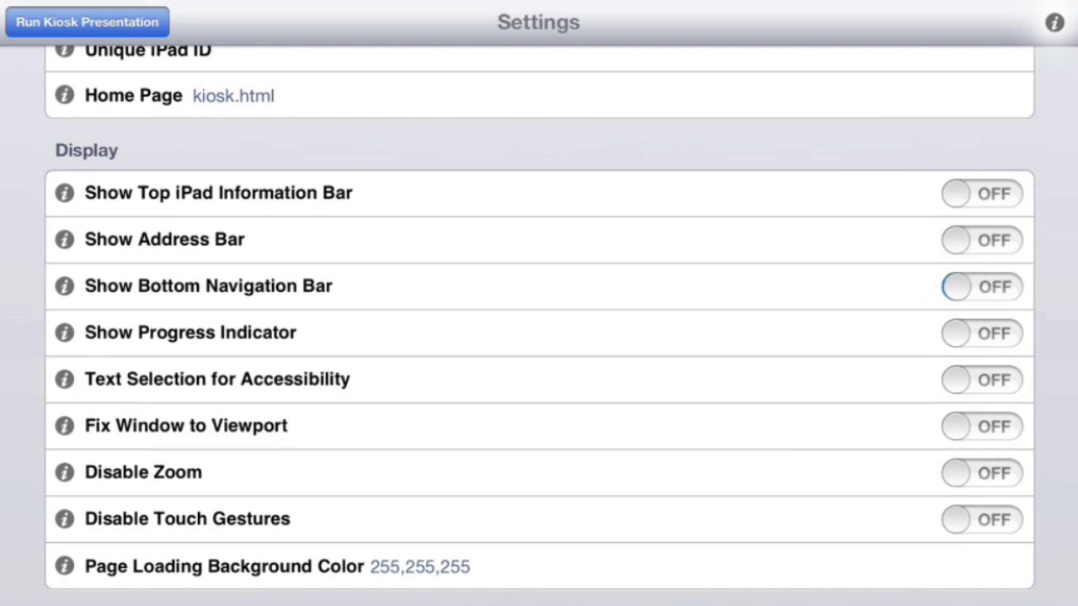
Step: Scroll down and open the Custom Link Settings page
scroll(539, 326, "down", 10)
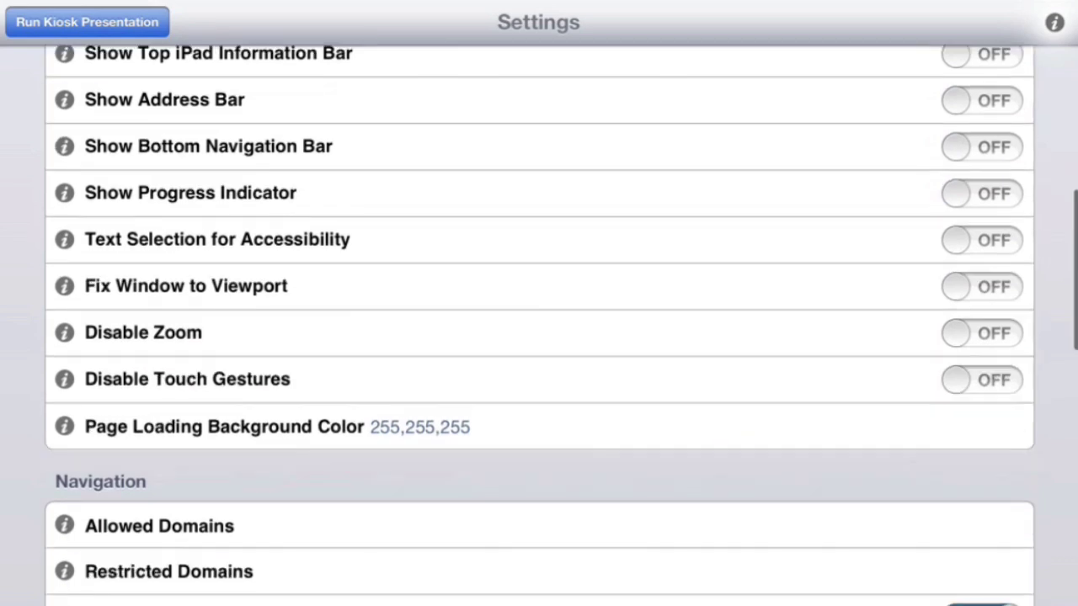
scroll(539, 325, "down", 5)
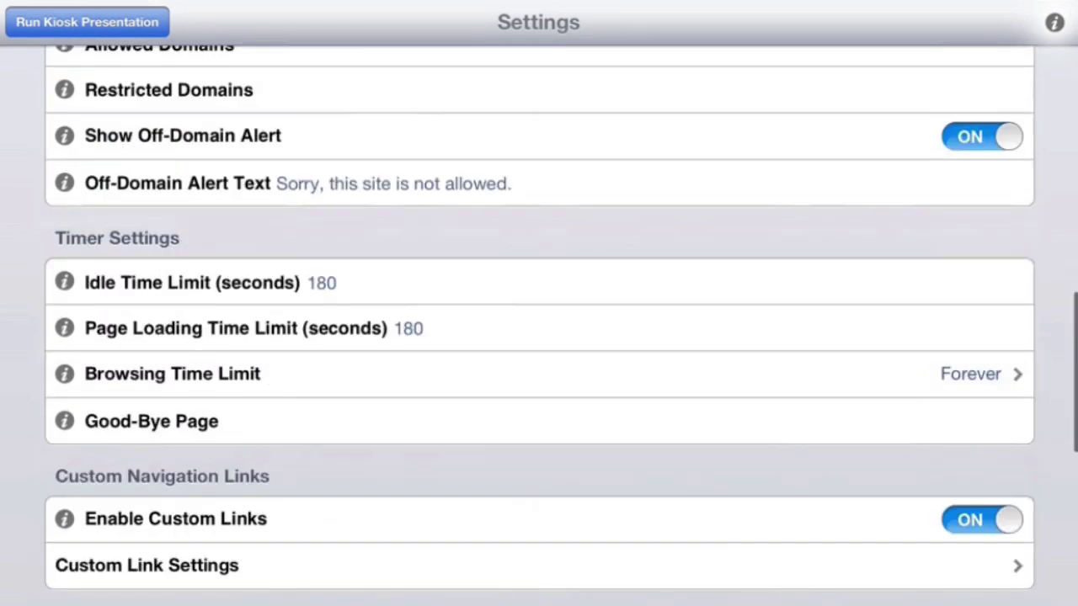
scroll(539, 325, "down", 2)
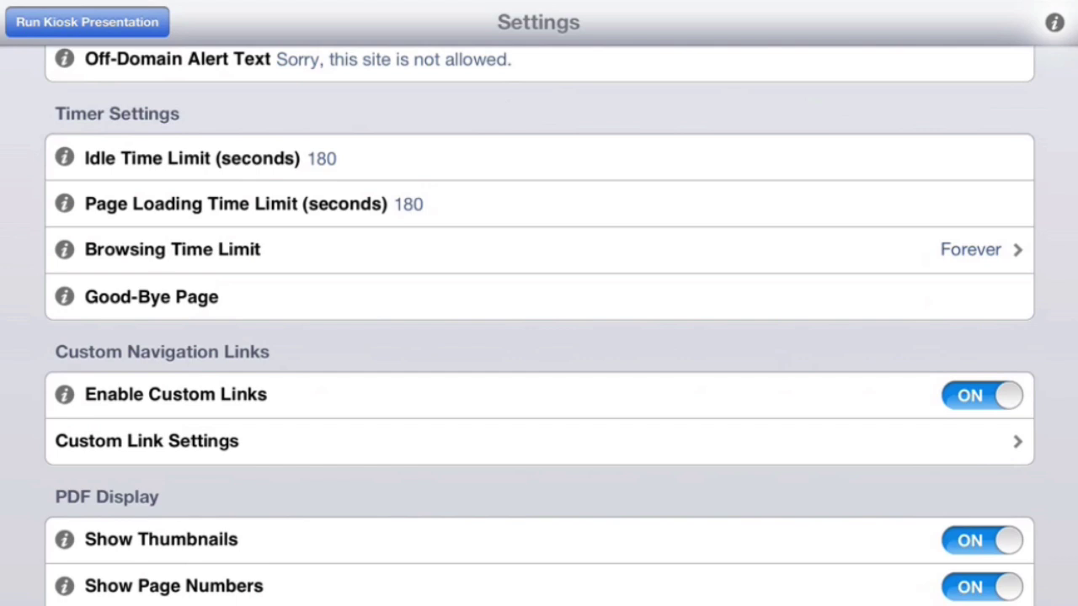
left_click(539, 441)
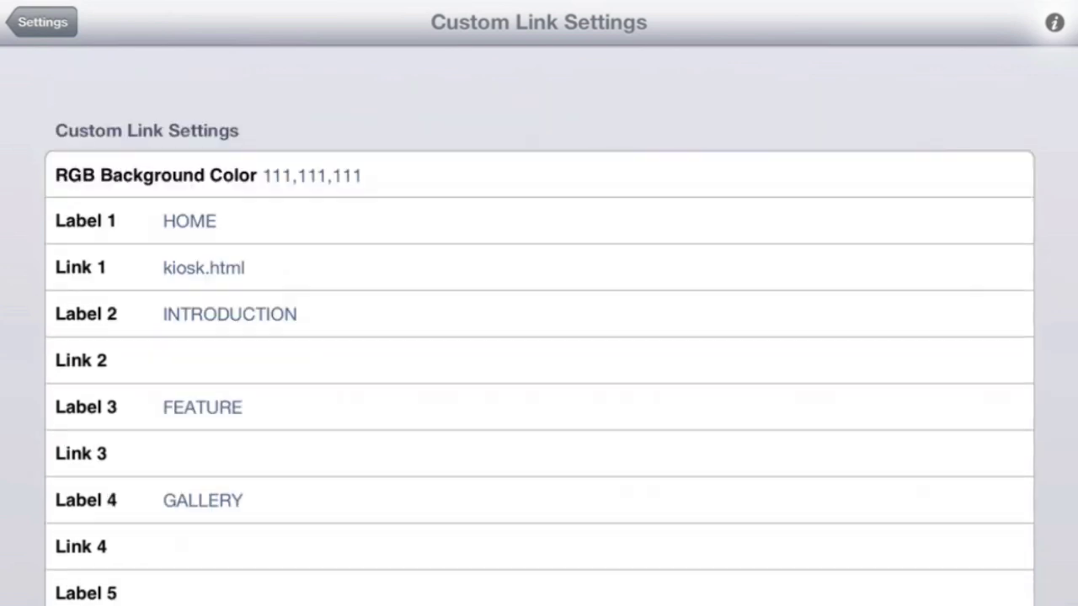
Step: Back on Kiosk Pro's main Settings, switch Display's Show Bottom Navigation Bar to ON
left_click(42, 22)
scroll(538, 326, "up", 5)
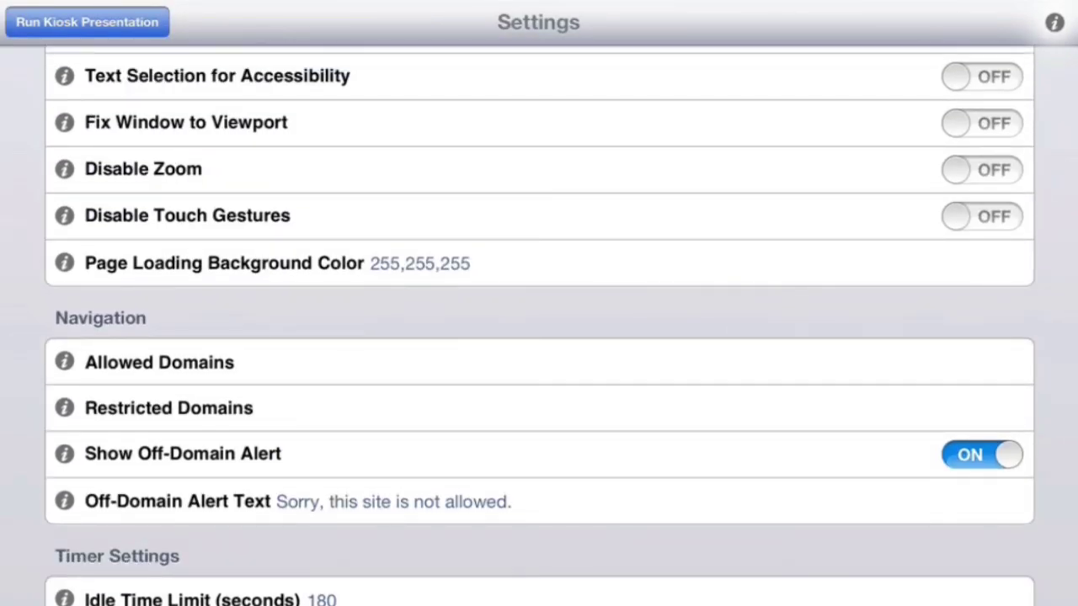
scroll(539, 326, "up", 5)
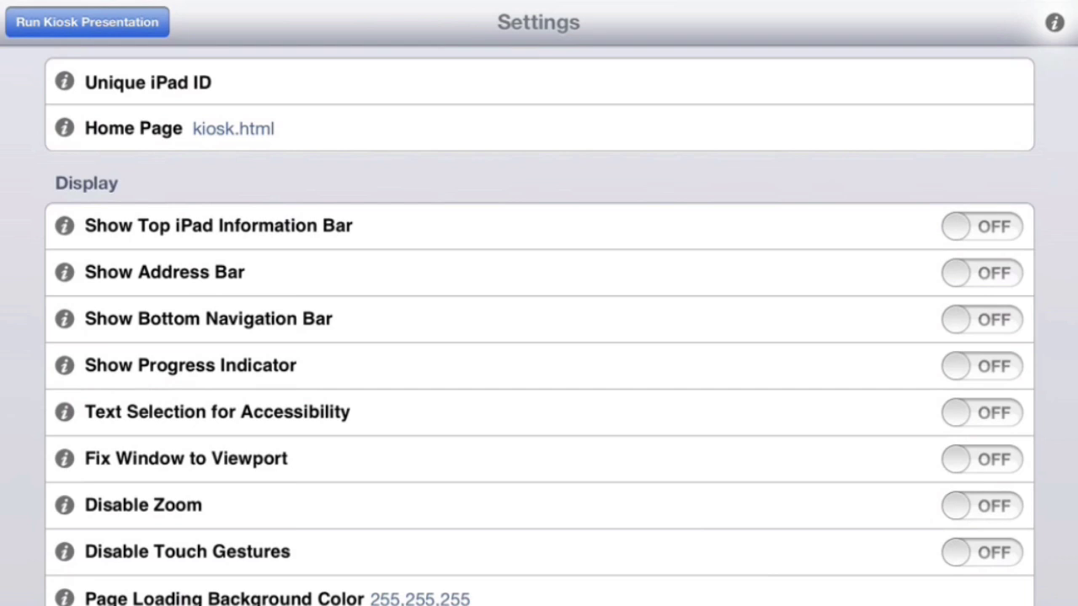
left_click(980, 319)
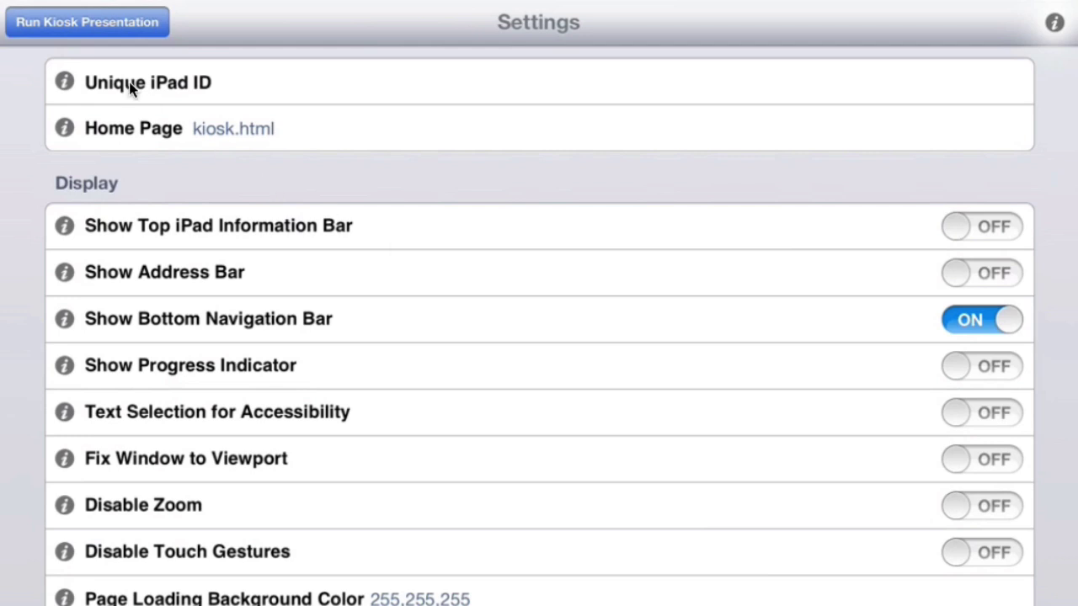
Step: Run the kiosk.html presentation, showing the SPECIAL FEATURE home scene above the HOME bar
left_click(87, 22)
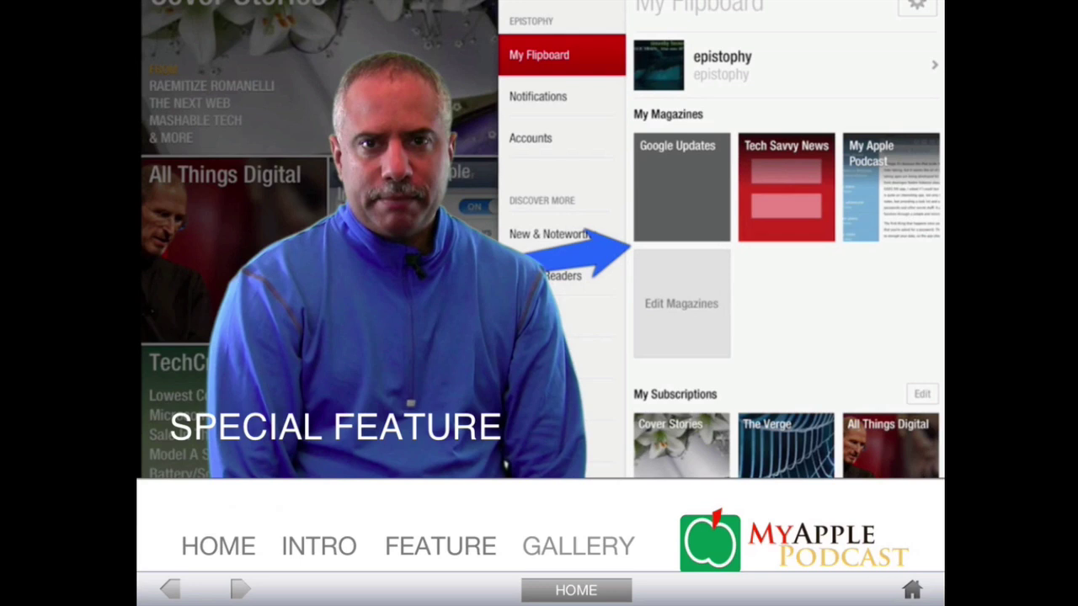
Step: Return to Kiosk Pro from the recent apps and switch Show Bottom Navigation Bar OFF
key("super")
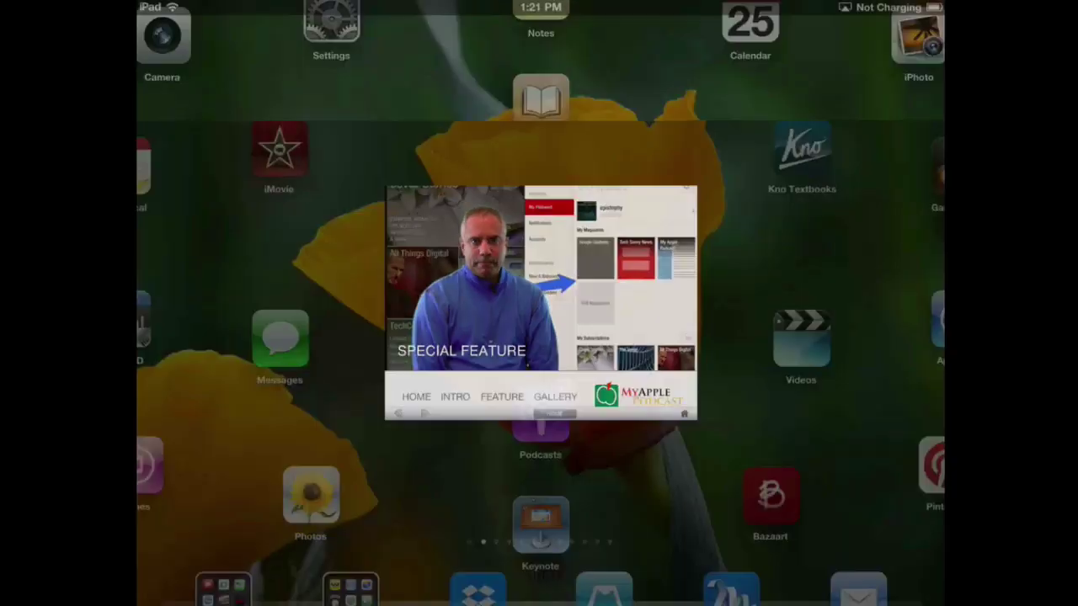
key("super")
key("super")
left_click(182, 557)
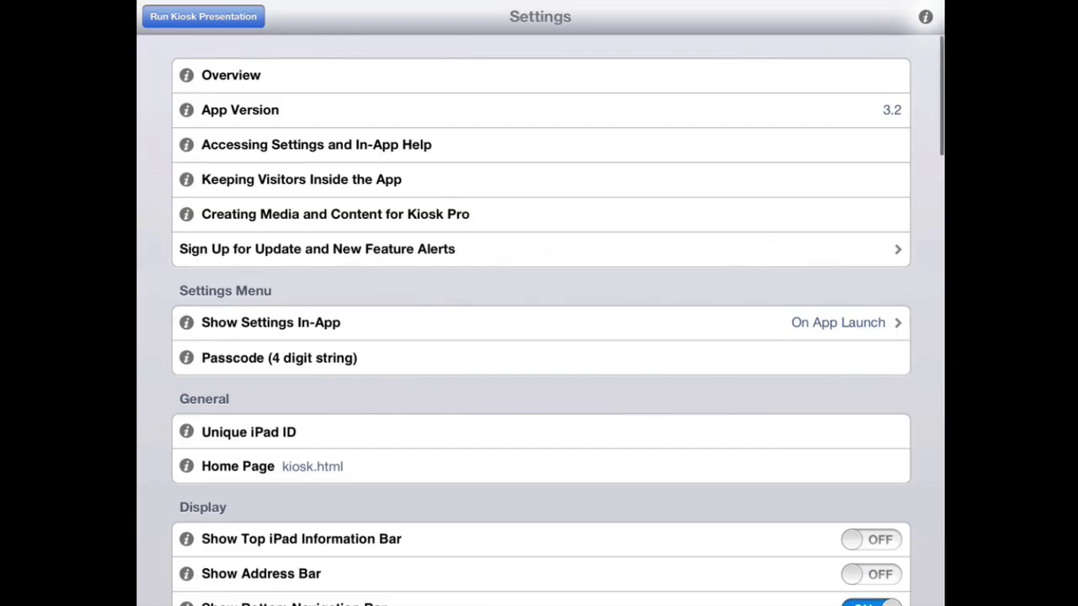
scroll(540, 320, "down", 3)
left_click(870, 435)
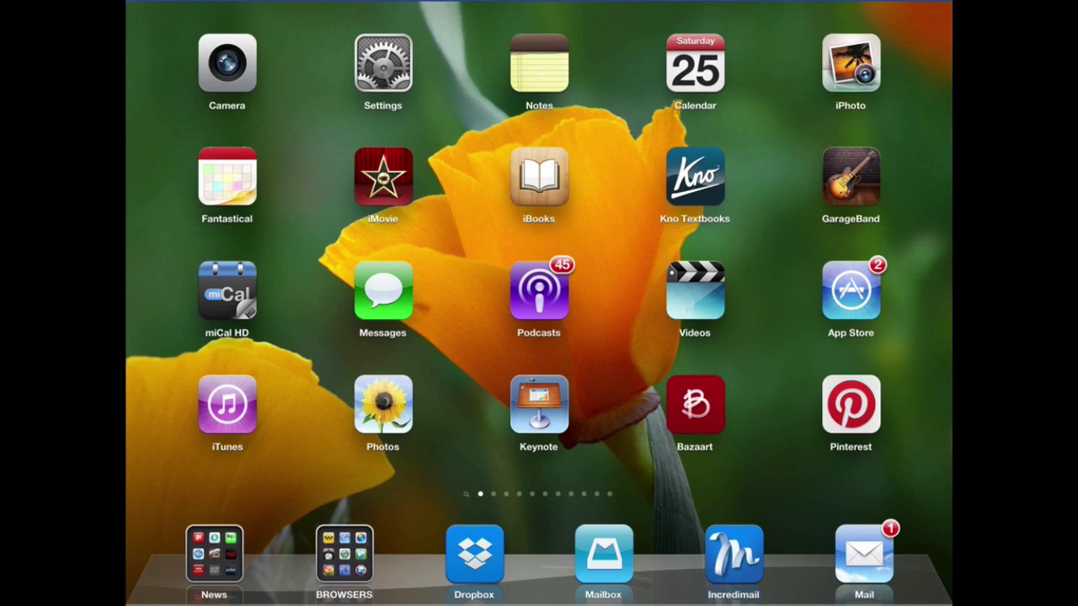
Step: In iPad Settings, go to General > Accessibility > Guided Access
left_click(383, 63)
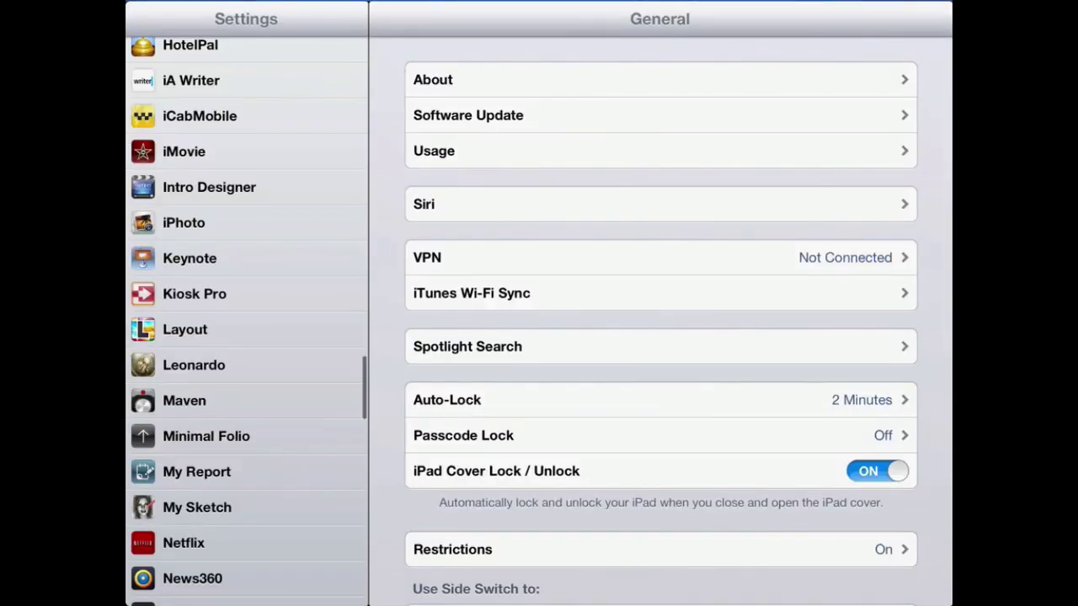
scroll(245, 320, "up", 15)
scroll(246, 320, "up", 15)
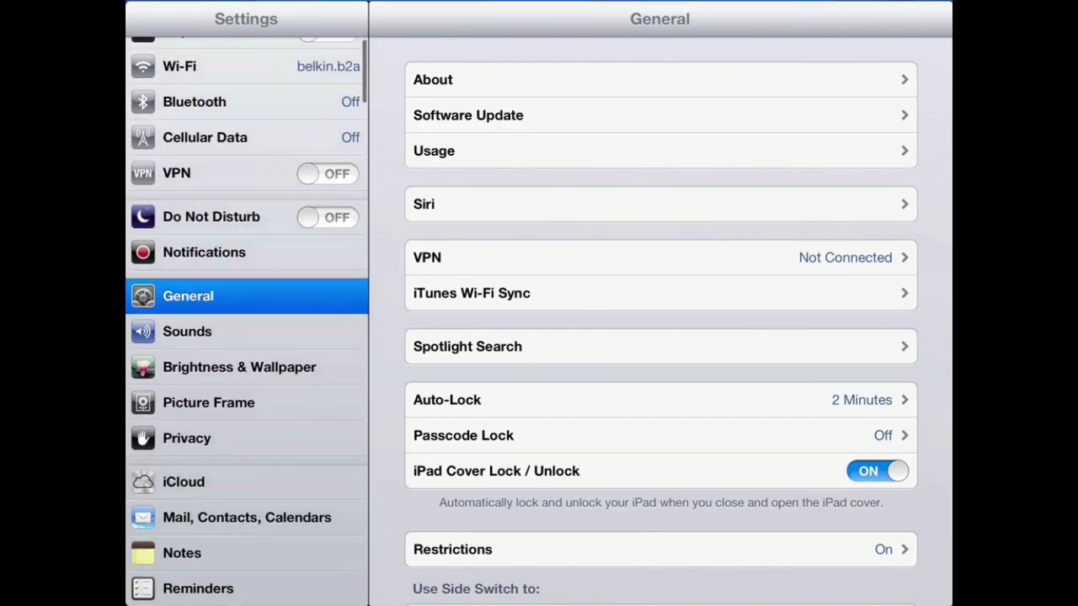
scroll(660, 336, "down", 3)
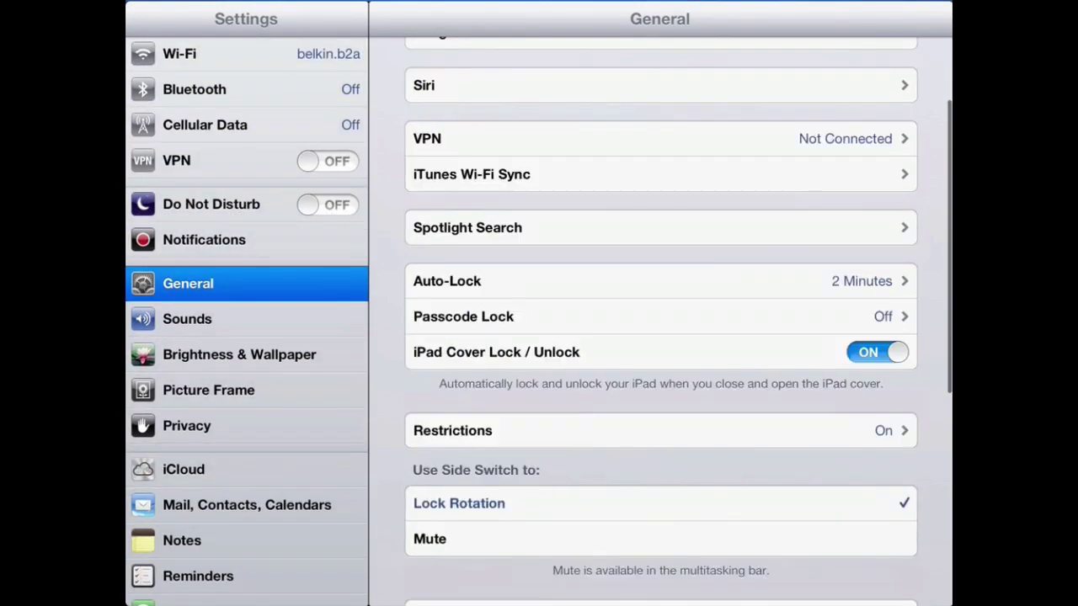
scroll(660, 337, "down", 5)
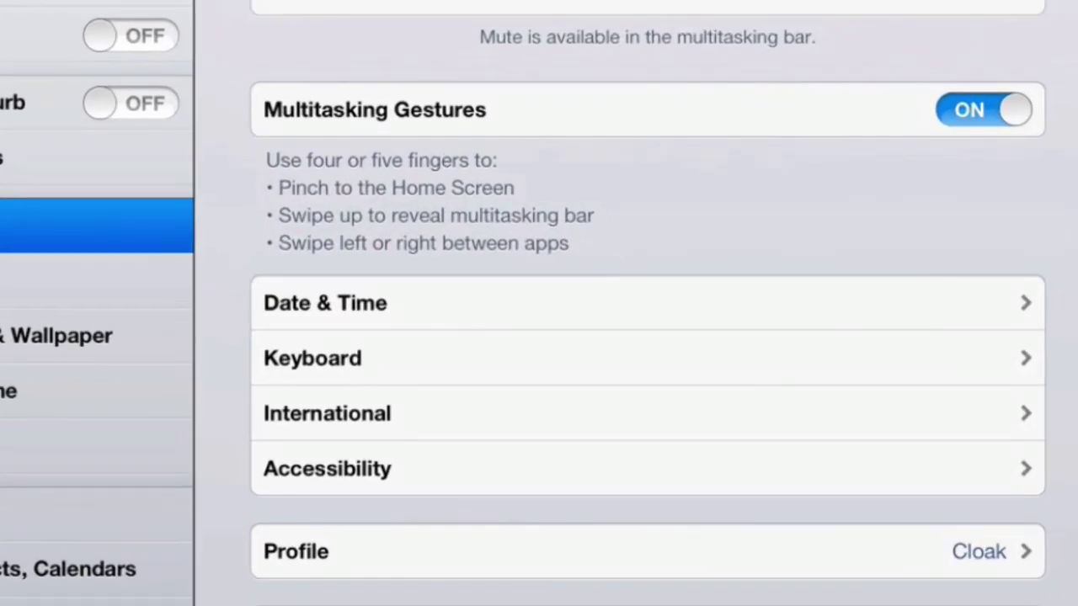
left_click(328, 468)
scroll(648, 337, "down", 5)
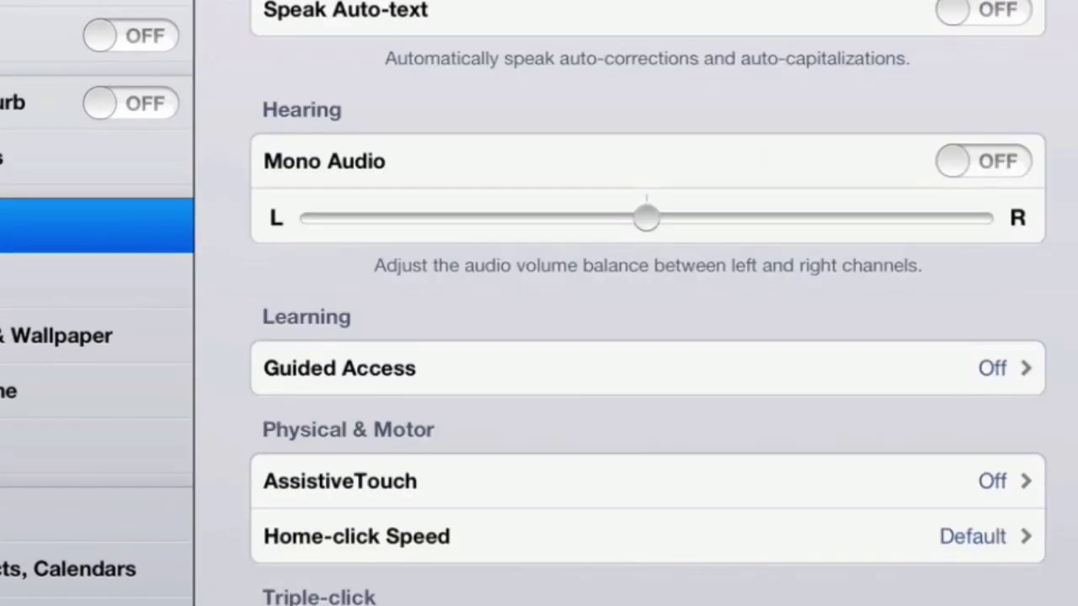
left_click(589, 352)
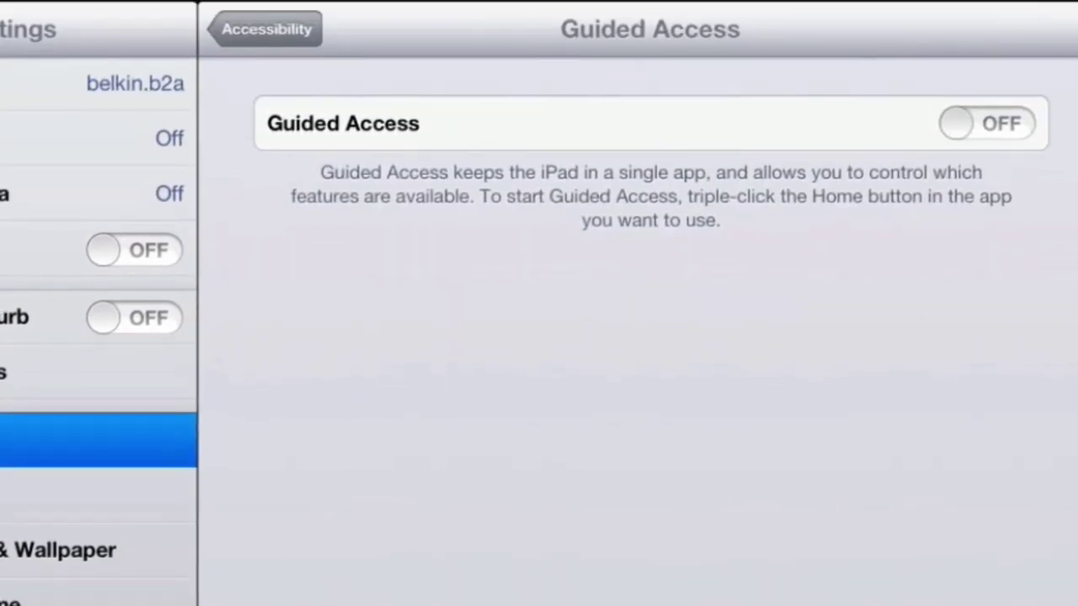
Step: Turn Guided Access on, set and confirm its passcode, and return to the home screen
left_click(986, 124)
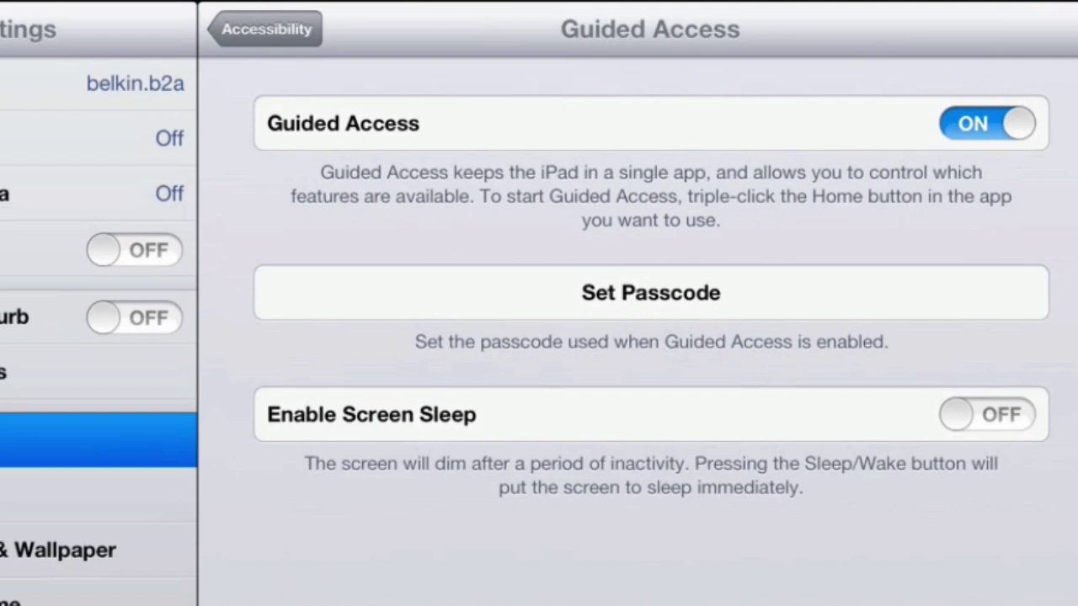
left_click(651, 292)
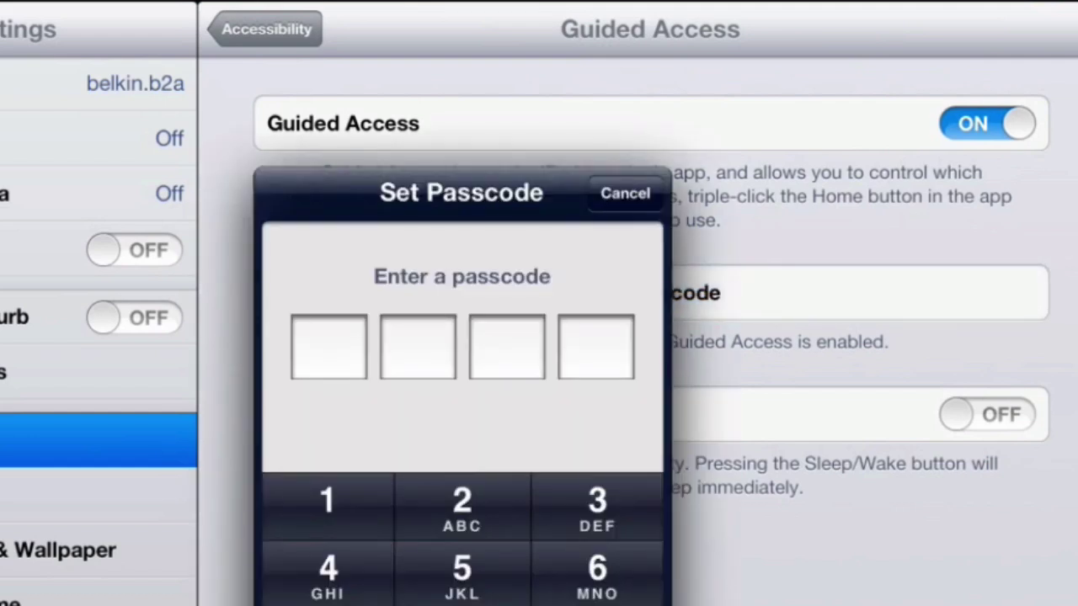
left_click(327, 503)
left_click(327, 503)
left_click(328, 503)
left_click(327, 503)
left_click(328, 503)
left_click(328, 502)
left_click(327, 502)
left_click(327, 503)
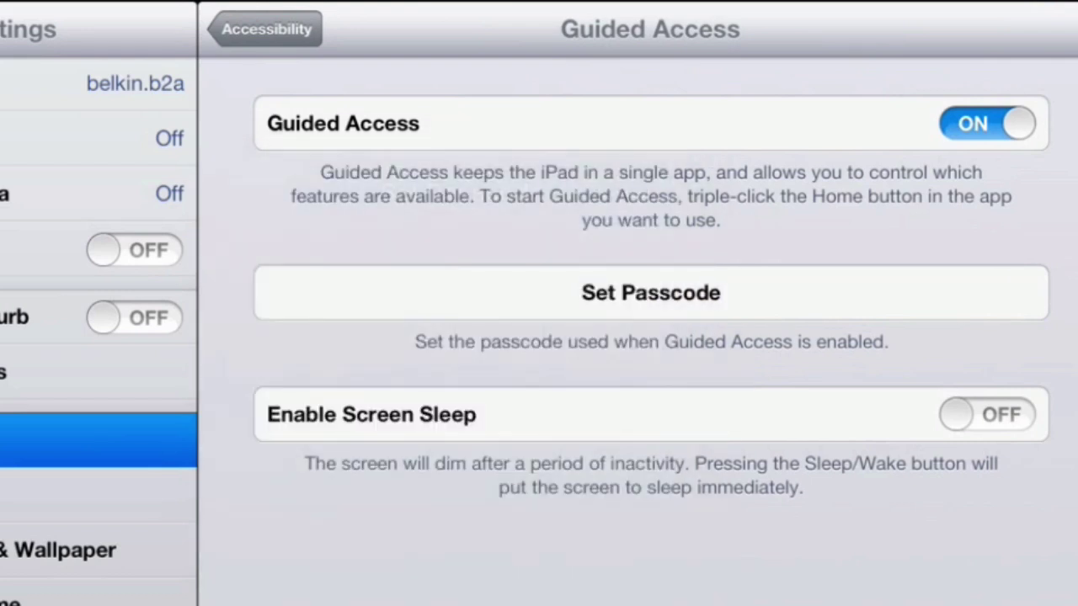
key("super")
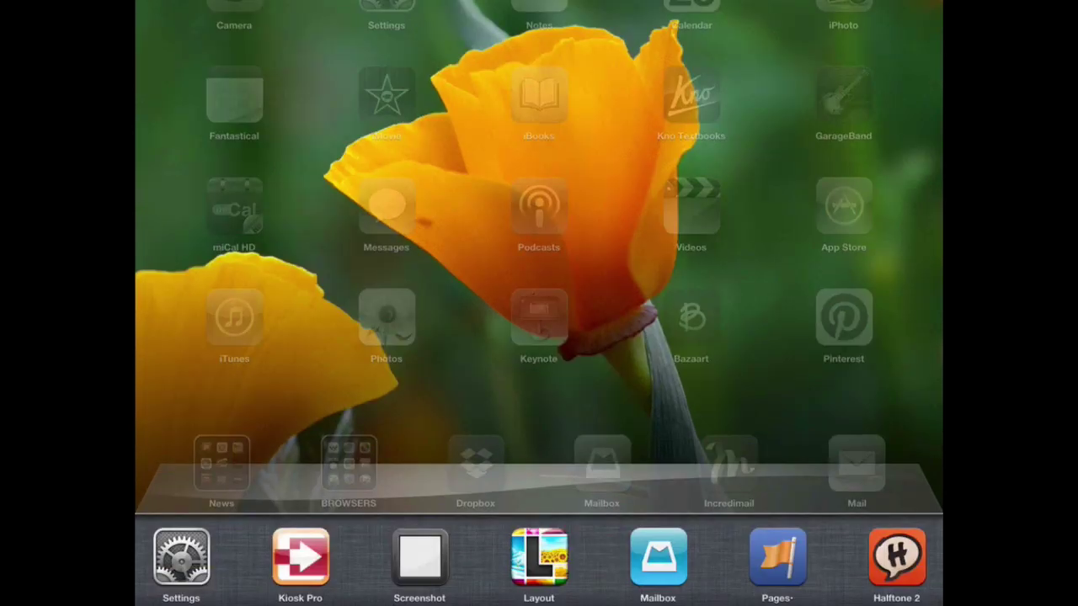
Step: Reopen Kiosk Pro from the recent apps and run the kiosk presentation again
left_click(300, 557)
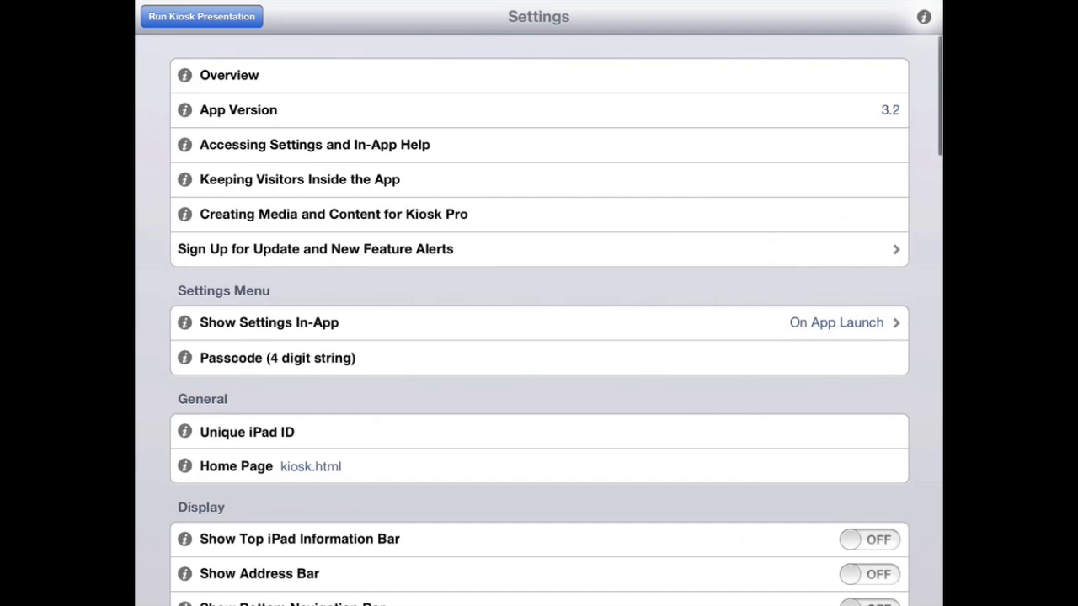
left_click(201, 16)
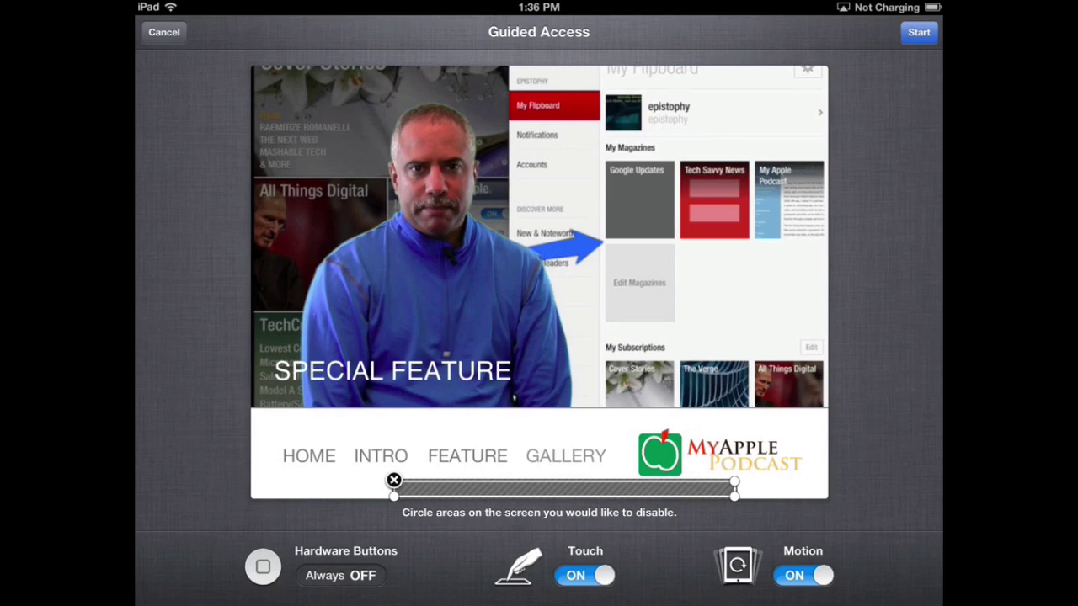
Step: Remove the disabled area below the menu and start Guided Access on the kiosk
left_click(393, 481)
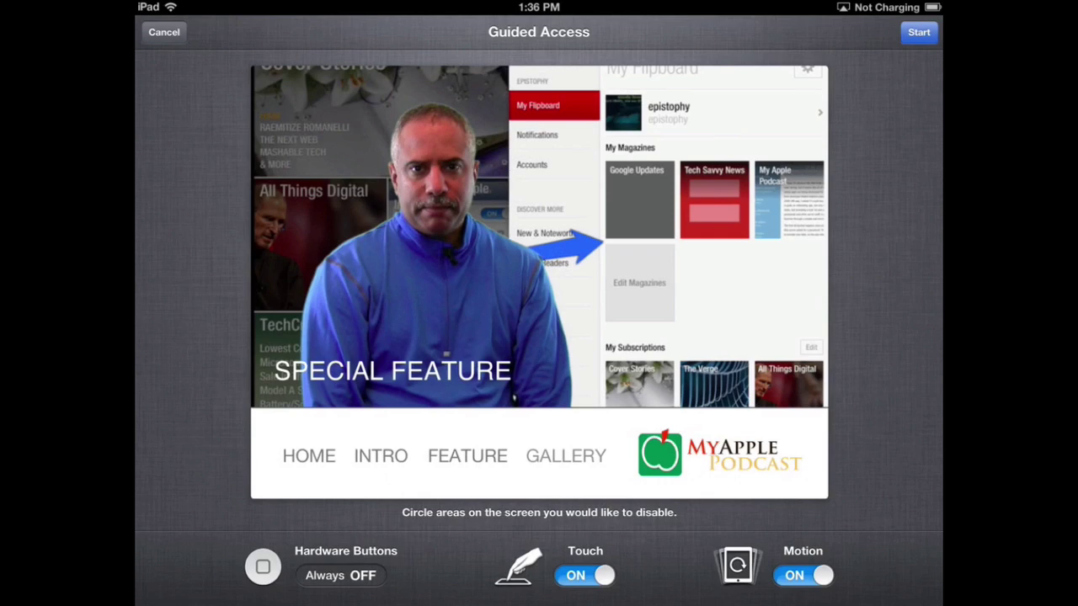
left_click(919, 32)
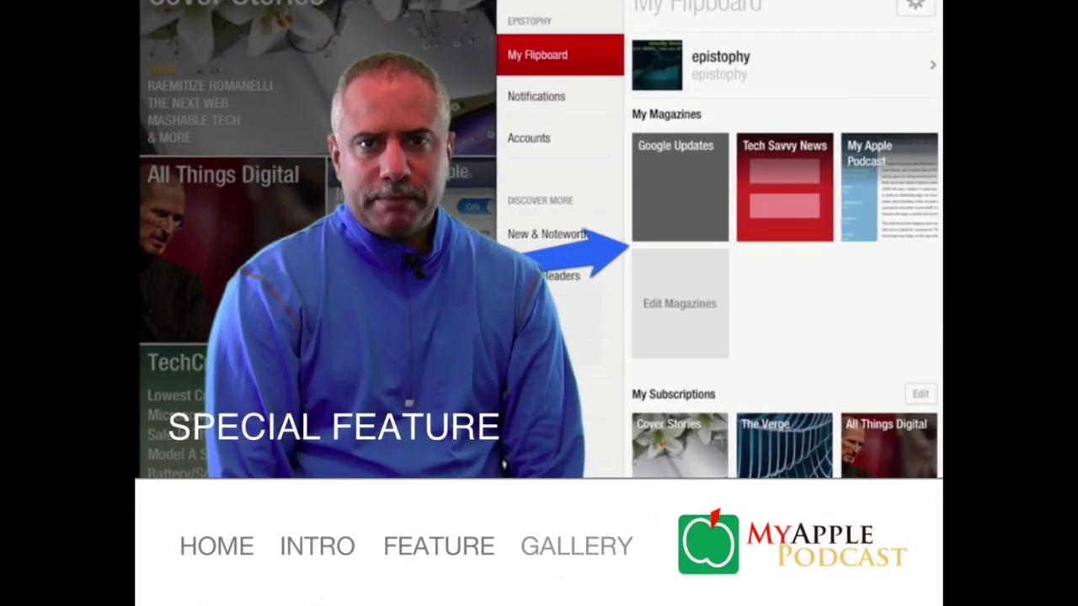